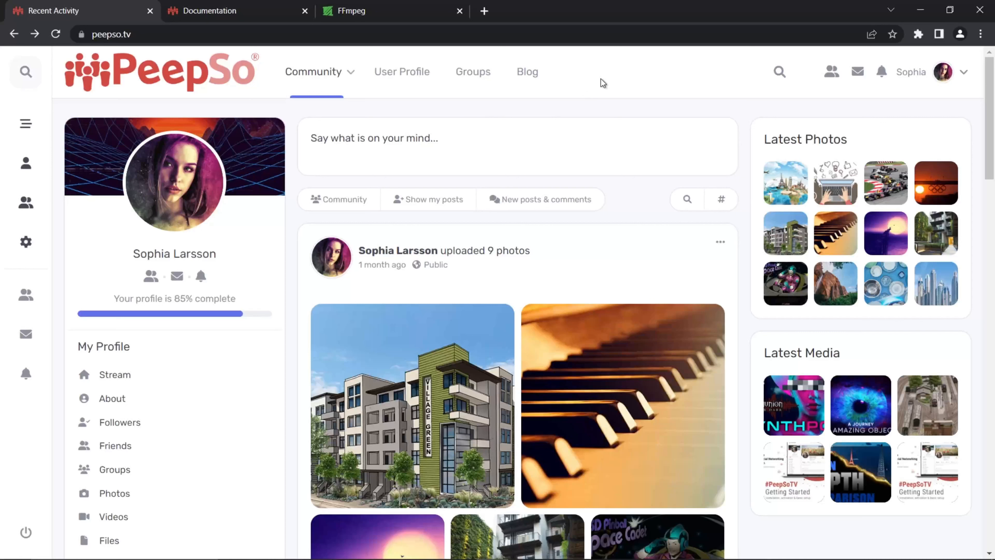
# Step: Switch to the FFmpeg website at ffmpeg.org and open its download page
pyautogui.click(363, 12)
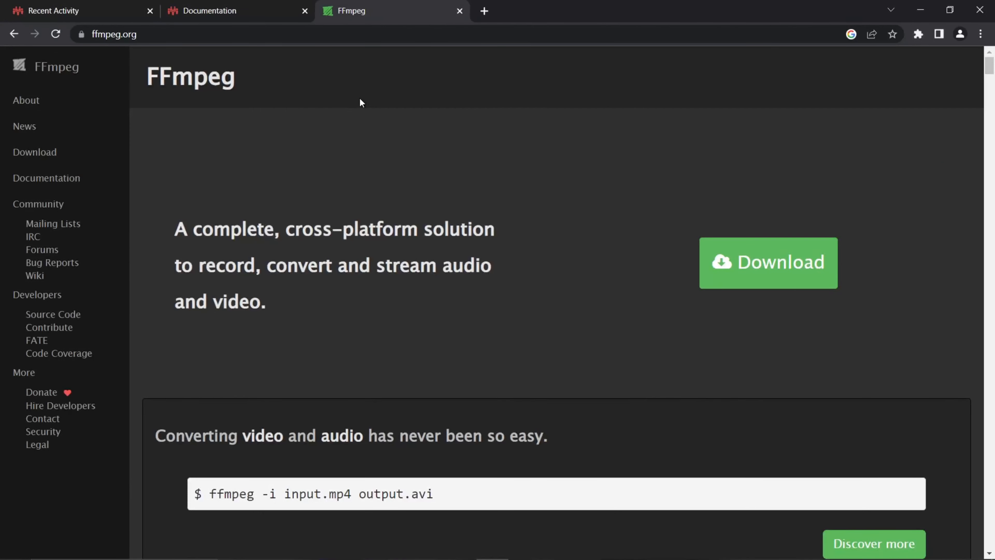
pyautogui.click(96, 12)
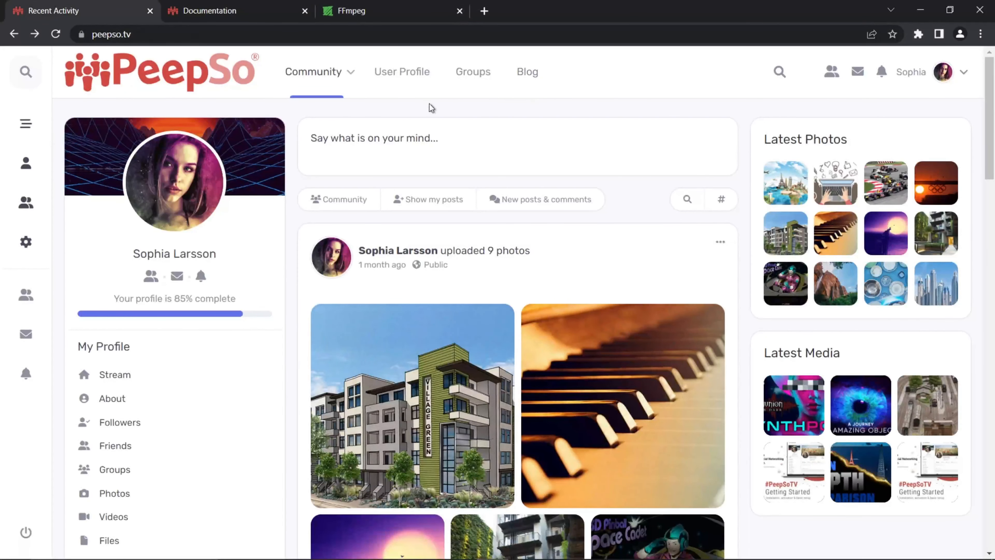
pyautogui.click(369, 12)
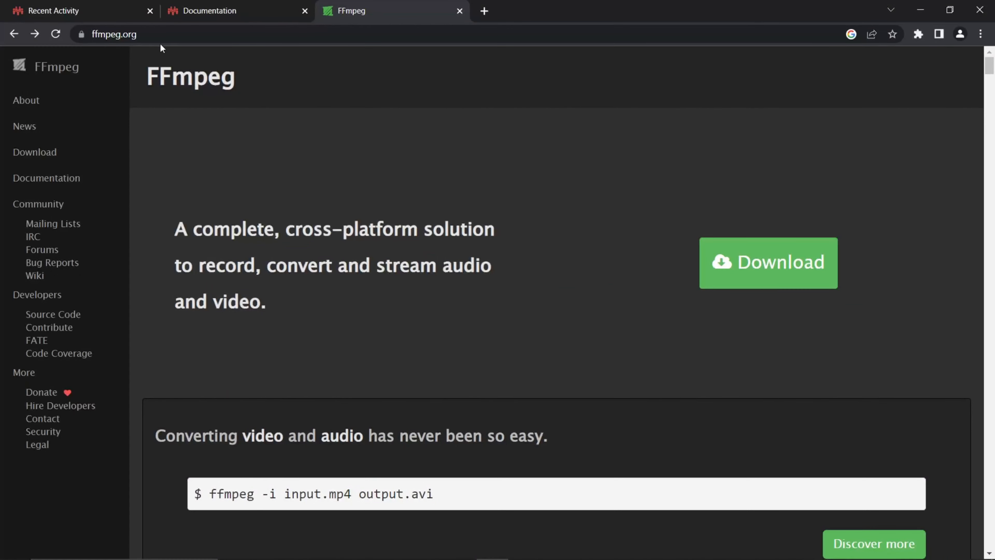
pyautogui.click(113, 34)
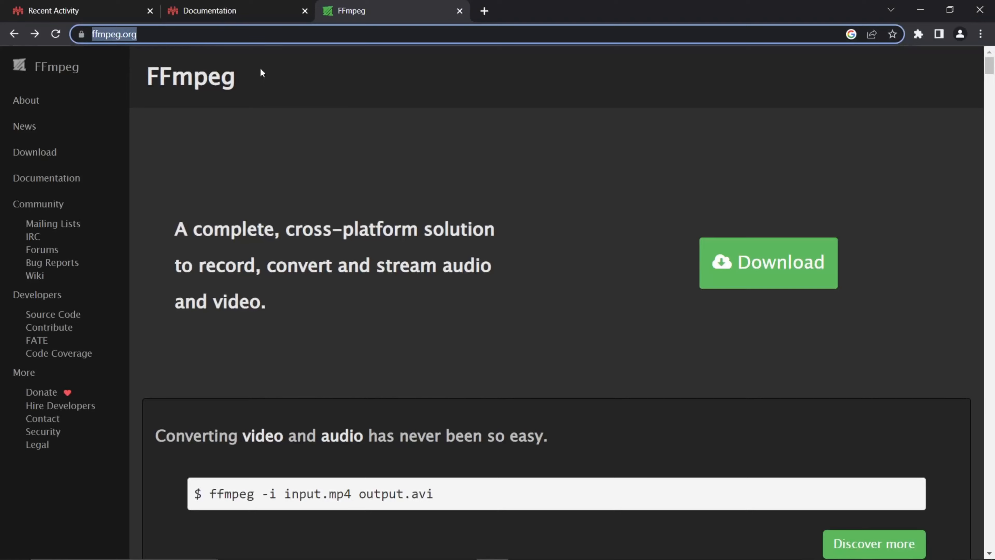
pyautogui.click(405, 140)
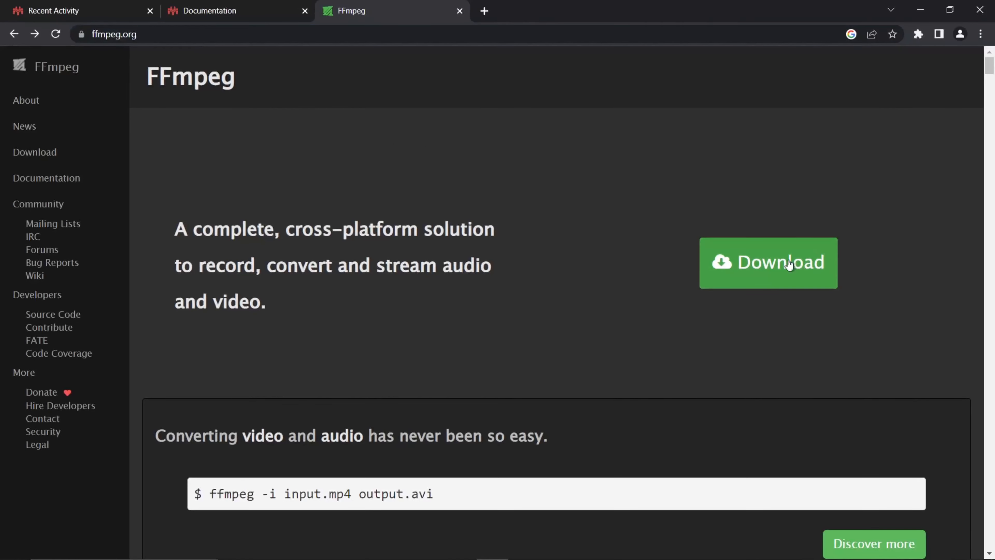
pyautogui.click(768, 262)
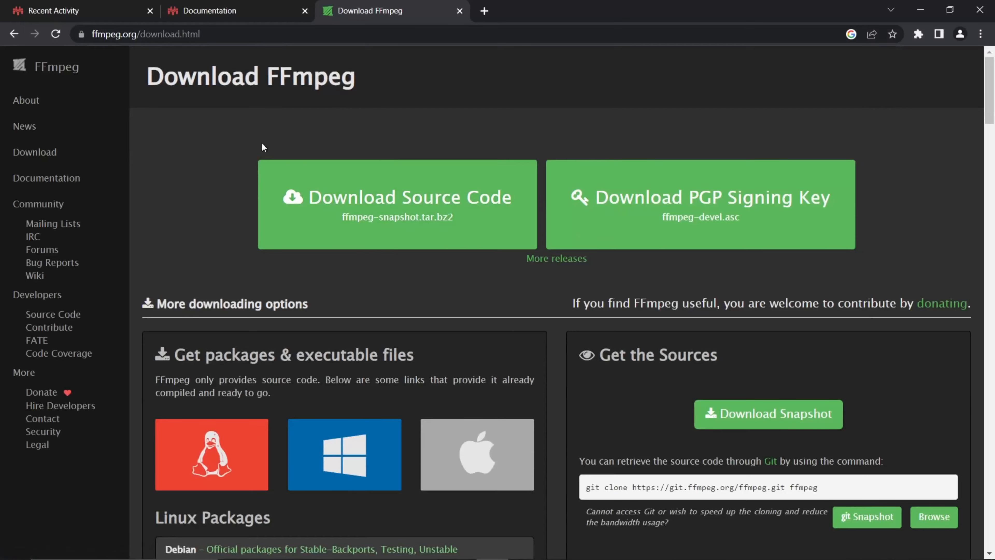
# Step: Look through the FFmpeg packages and executable files offered for the different operating systems on the download page
pyautogui.scroll(-5, 225, 213)
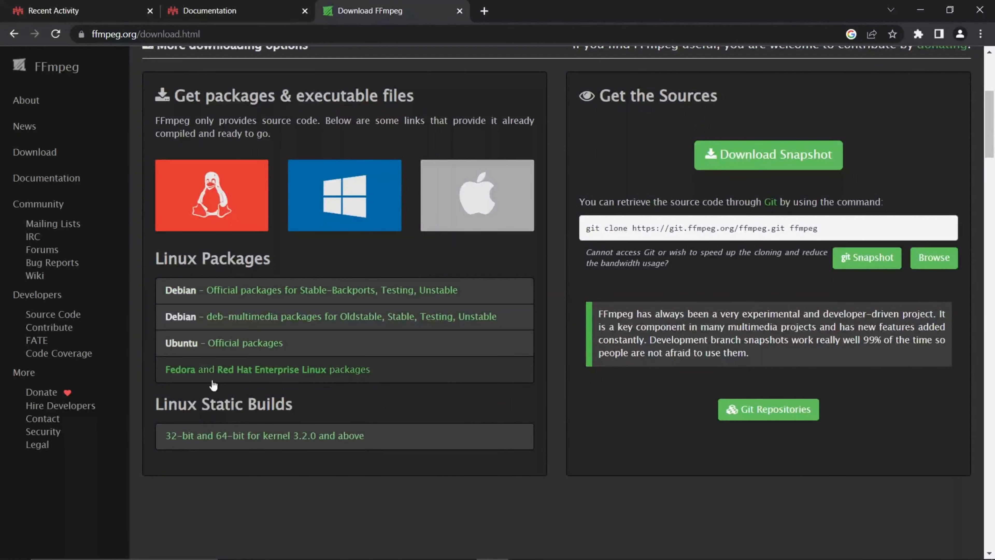
pyautogui.scroll(2, 323, 334)
pyautogui.scroll(4, 324, 334)
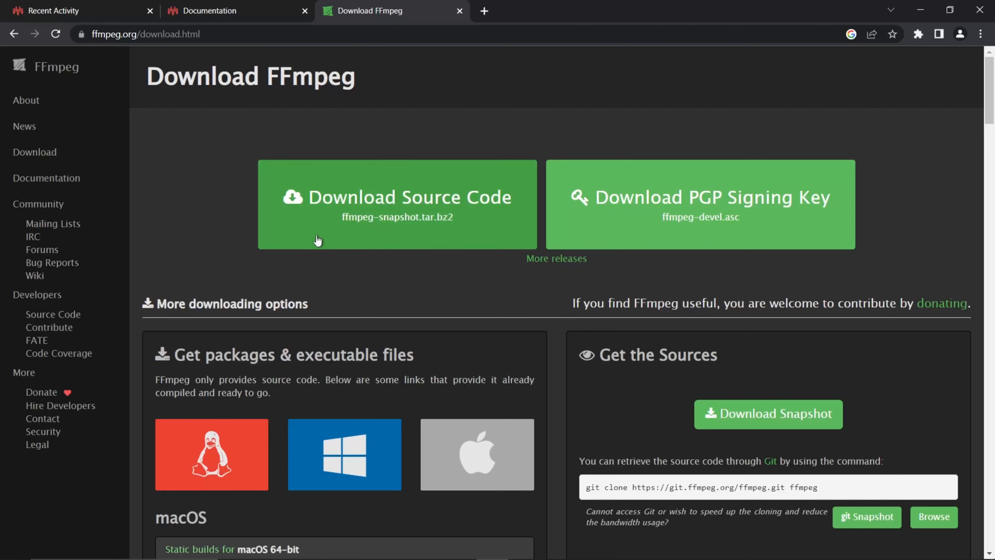
pyautogui.scroll(-1, 202, 256)
pyautogui.scroll(1, 207, 239)
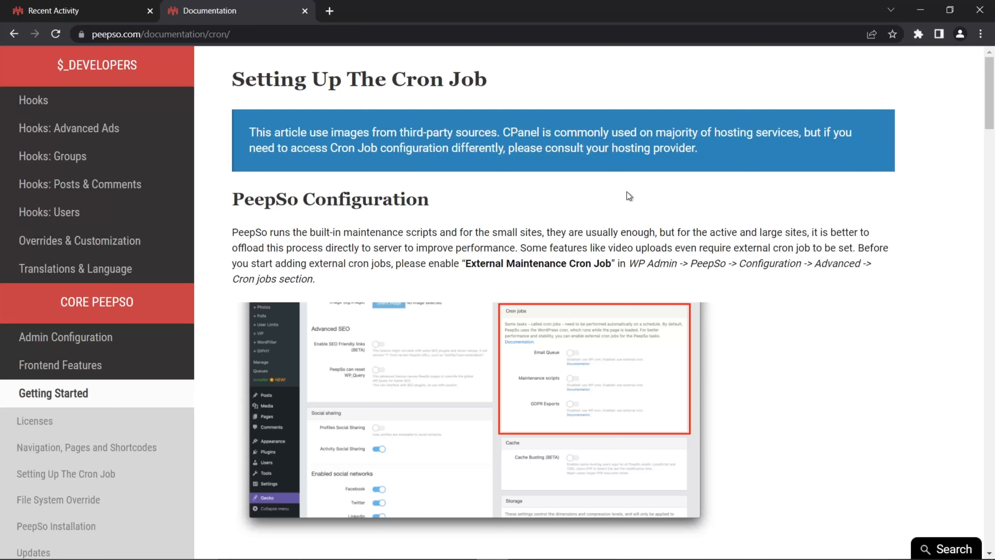
# Step: Find the Local Video Conversion Queue commands in the PeepSo cron documentation and highlight the peepso_convert_videos_event parameter
pyautogui.scroll(-15, 631, 188)
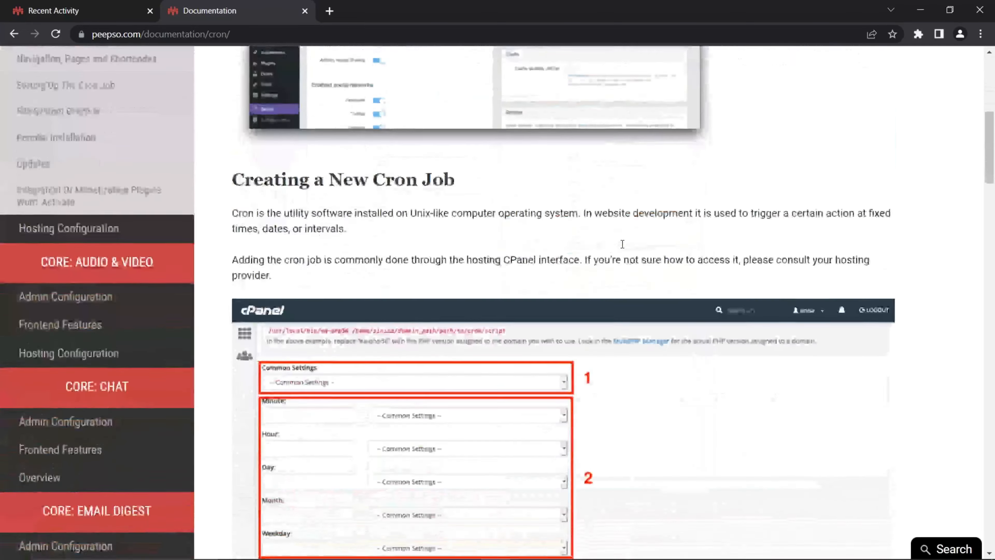
pyautogui.scroll(-12, 619, 180)
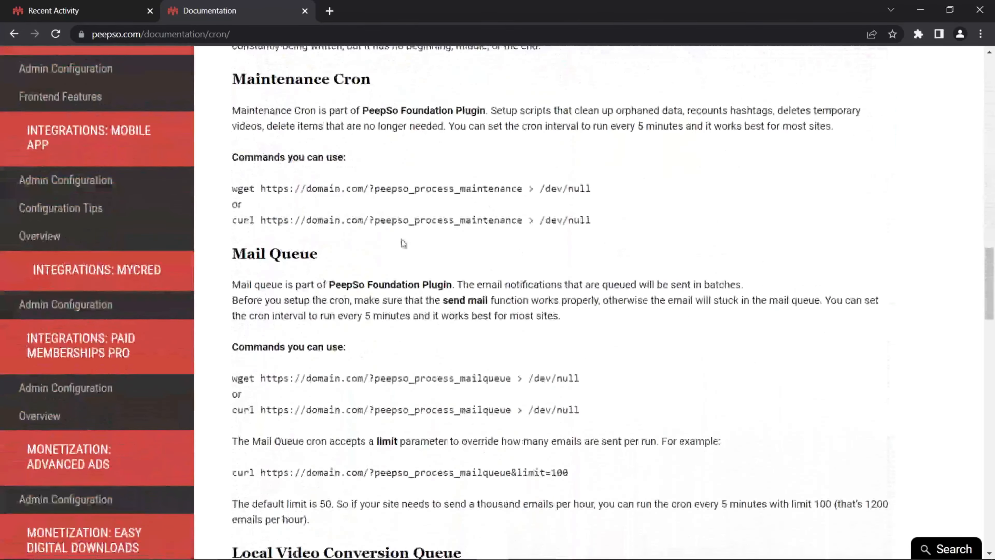
pyautogui.scroll(-9, 522, 277)
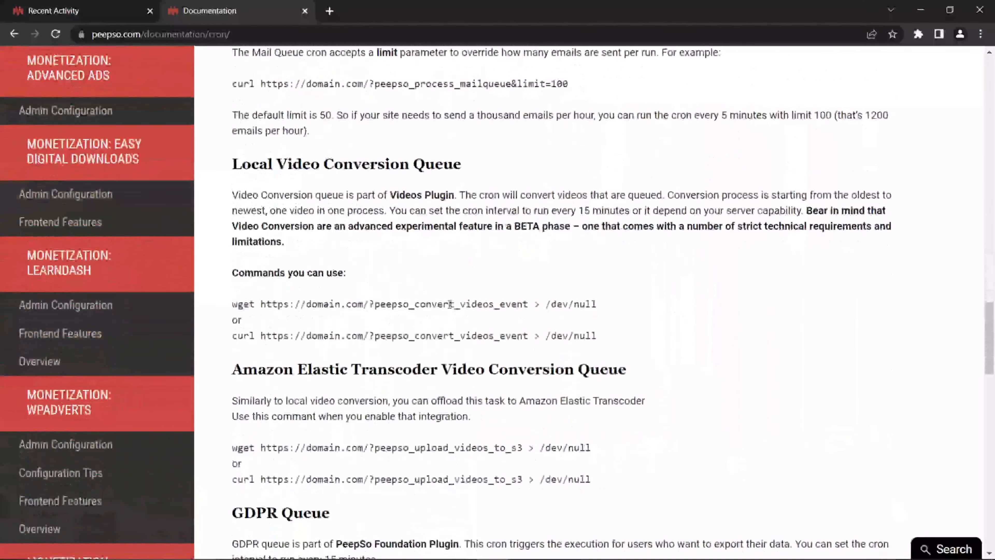
pyautogui.moveTo(528, 304); pyautogui.dragTo(369, 304)
# Step: Load peepso.tv/?peepso_convert_videos_event in the community site's tab and highlight the address and the response text
pyautogui.click(67, 10)
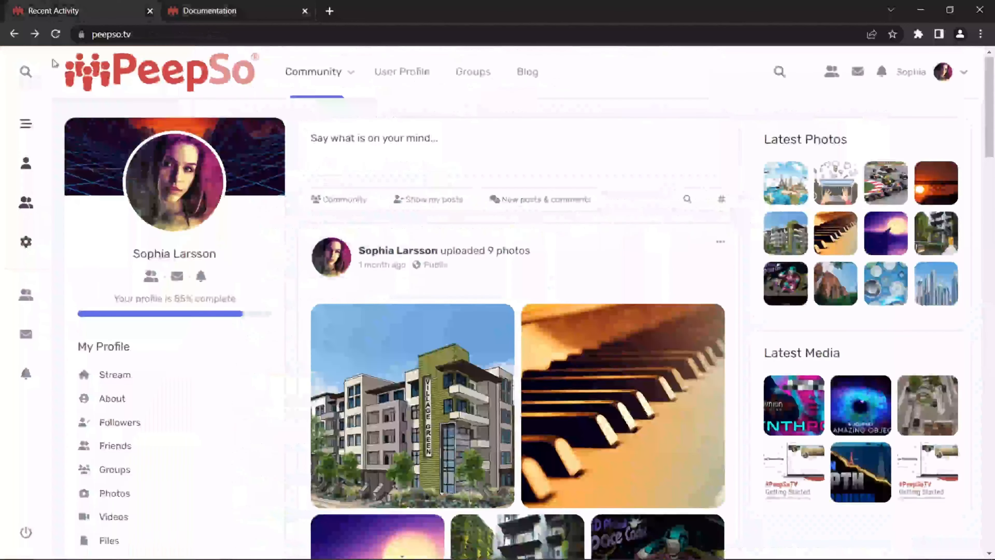
pyautogui.click(12, 35)
pyautogui.moveTo(256, 35); pyautogui.dragTo(11, 75)
pyautogui.moveTo(105, 59); pyautogui.dragTo(3, 70)
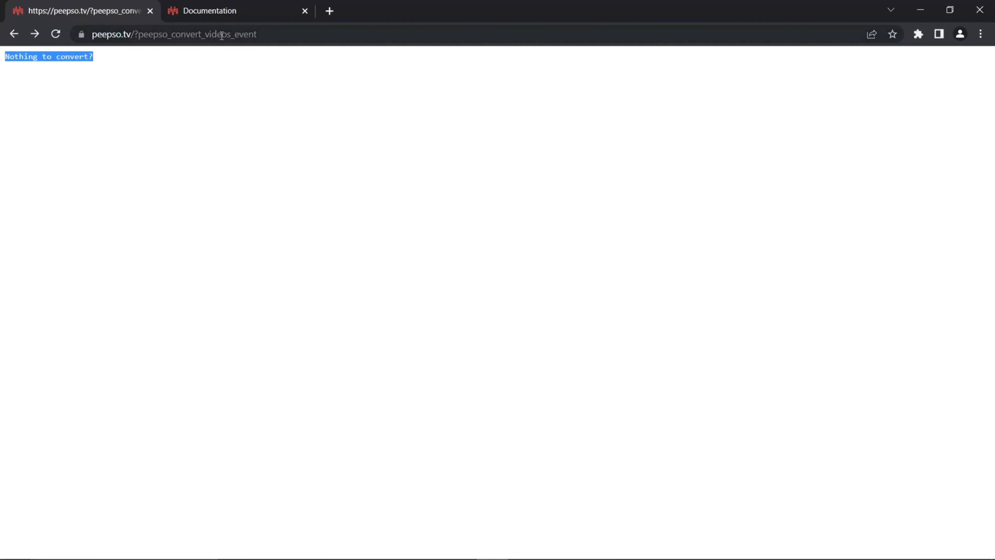
# Step: Return the site's tab to the Video Uploads queue and switch back to the cron job documentation
pyautogui.click(119, 38)
pyautogui.click(14, 33)
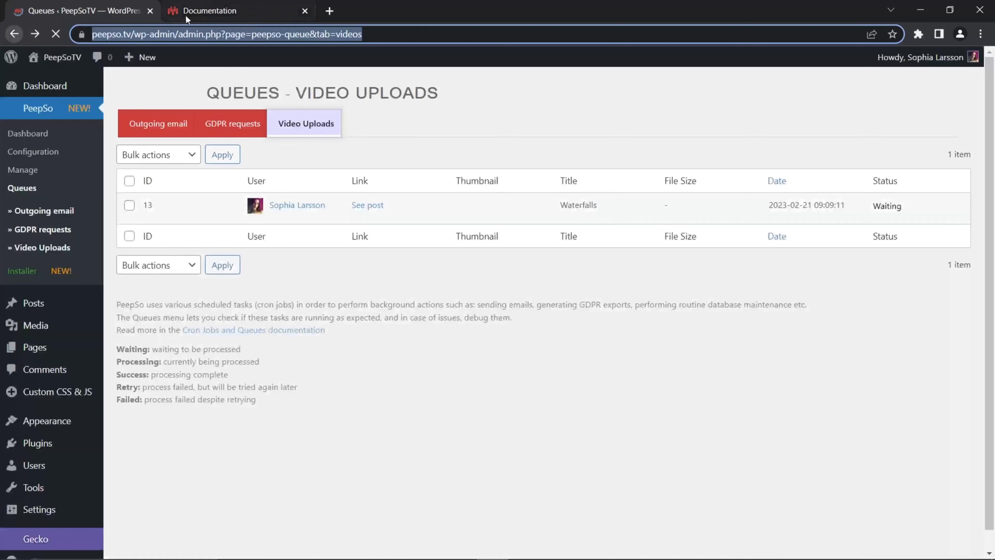
pyautogui.click(187, 18)
pyautogui.scroll(20, 600, 273)
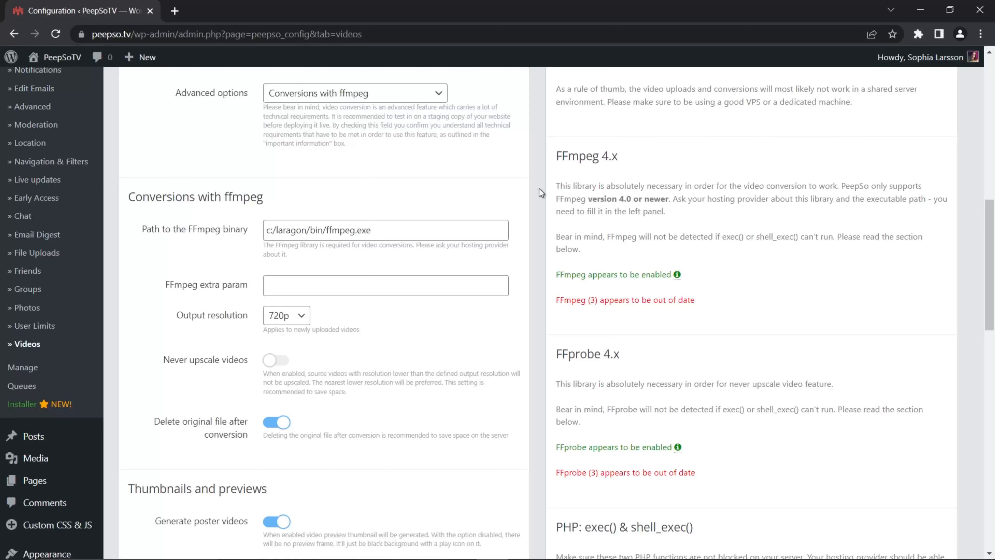
# Step: Highlight the version notice under FFmpeg 4.x in PeepSo's Videos configuration
pyautogui.moveTo(706, 303); pyautogui.dragTo(549, 309)
pyautogui.click(721, 305)
pyautogui.moveTo(692, 302); pyautogui.dragTo(566, 314)
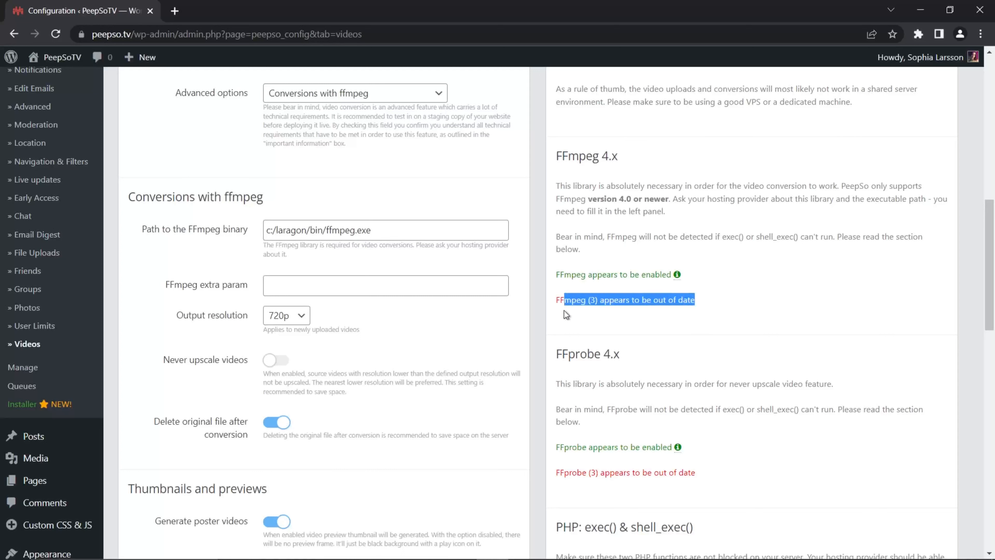
pyautogui.click(627, 325)
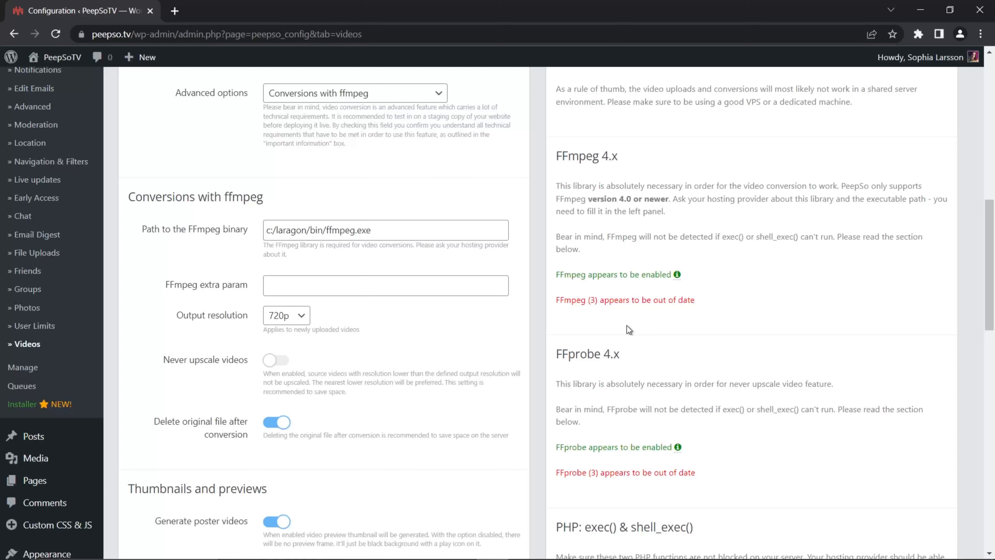
# Step: Switch to Laragon and open its terminal
pyautogui.moveTo(529, 559)
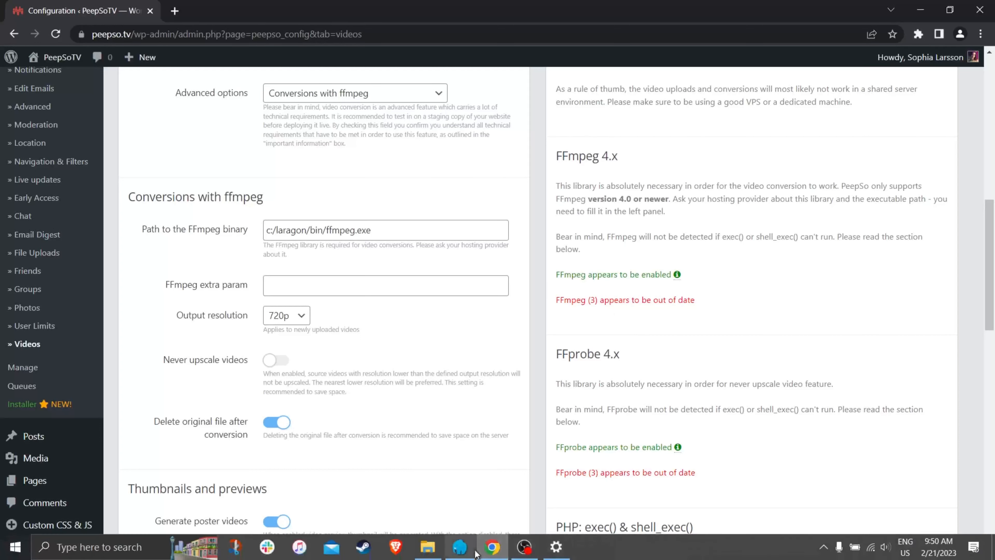
pyautogui.click(466, 553)
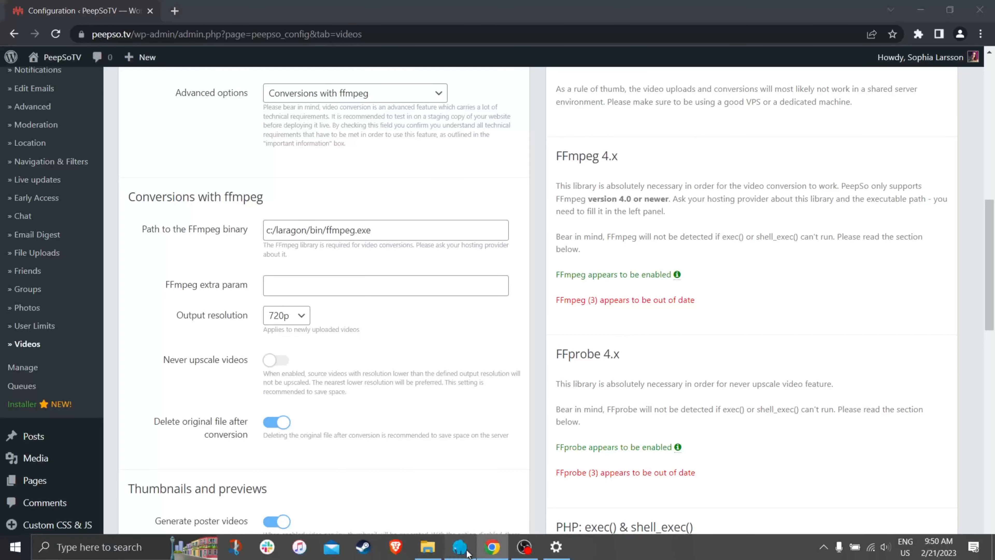
pyautogui.rightClick(466, 189)
pyautogui.moveTo(539, 195)
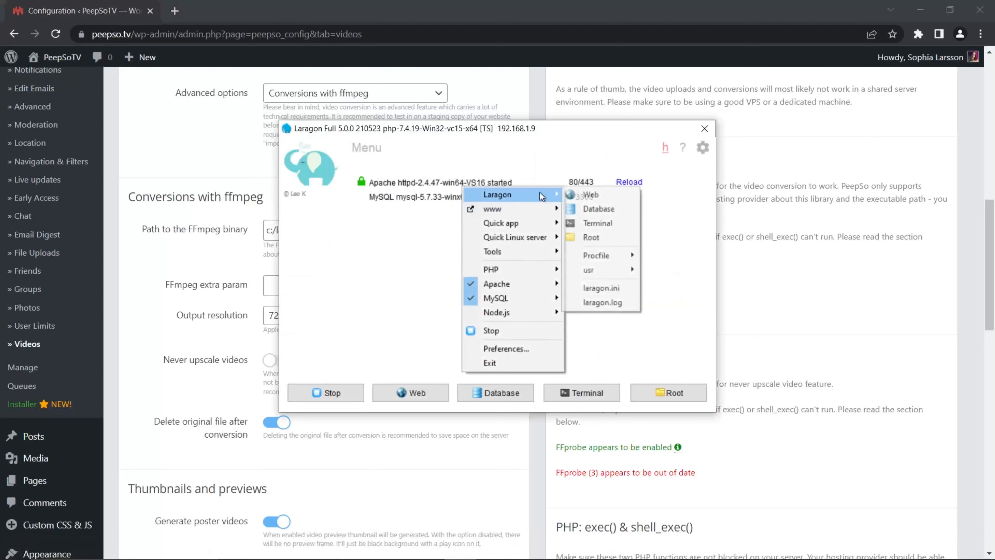
pyautogui.click(599, 223)
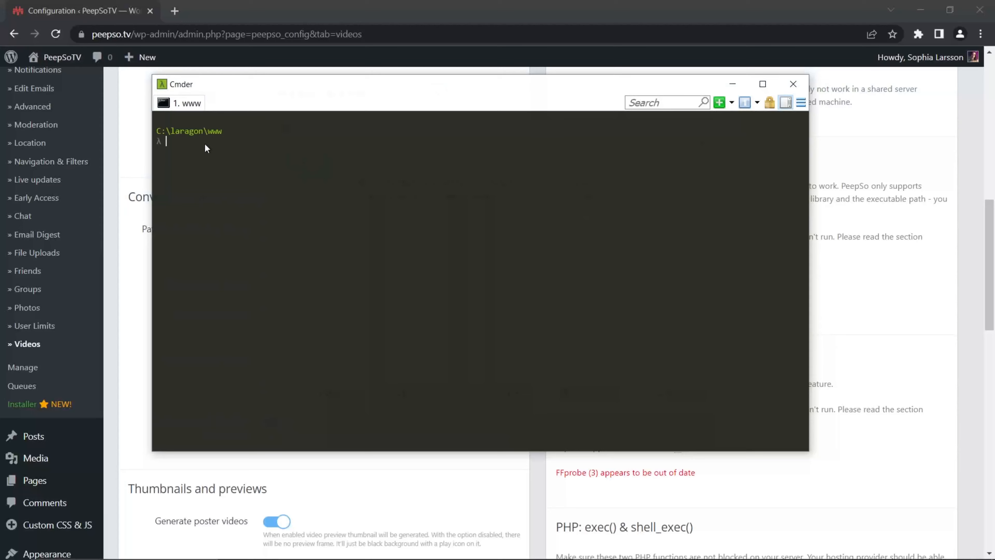
# Step: Run ffmpeg -v to check the installed FFmpeg version, highlight it, and close the terminal and the Laragon window
pyautogui.write('ffmpeg -v')
pyautogui.press('Return')
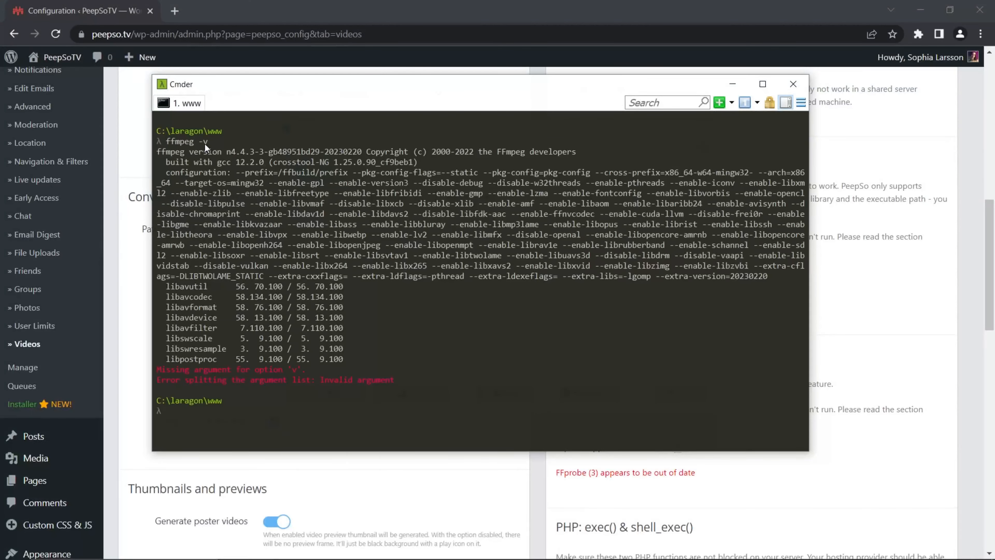
pyautogui.moveTo(267, 151)
pyautogui.mouseDown()
pyautogui.moveTo(228, 152)
pyautogui.moveTo(265, 154)
pyautogui.mouseUp()
pyautogui.click(793, 84)
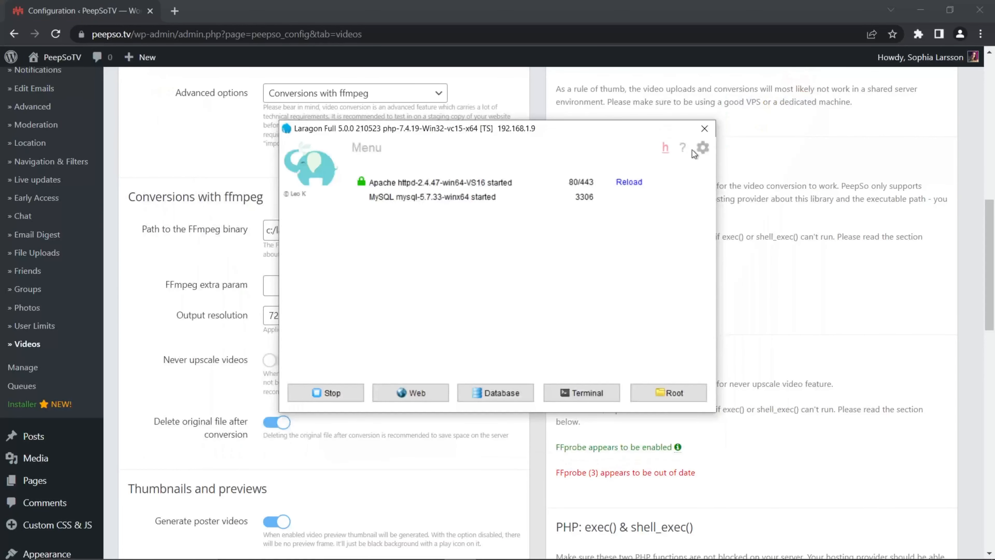
pyautogui.click(704, 129)
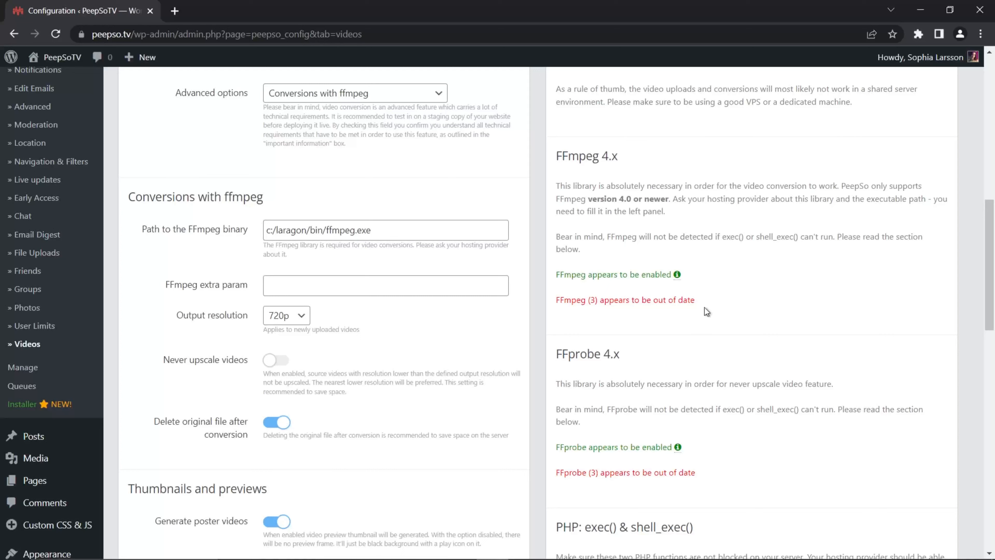
# Step: Review the FFmpeg 4.x and FFprobe 4.x requirements and their detection notices in the Videos configuration, highlighting the FFmpeg entries
pyautogui.moveTo(705, 308); pyautogui.dragTo(550, 310)
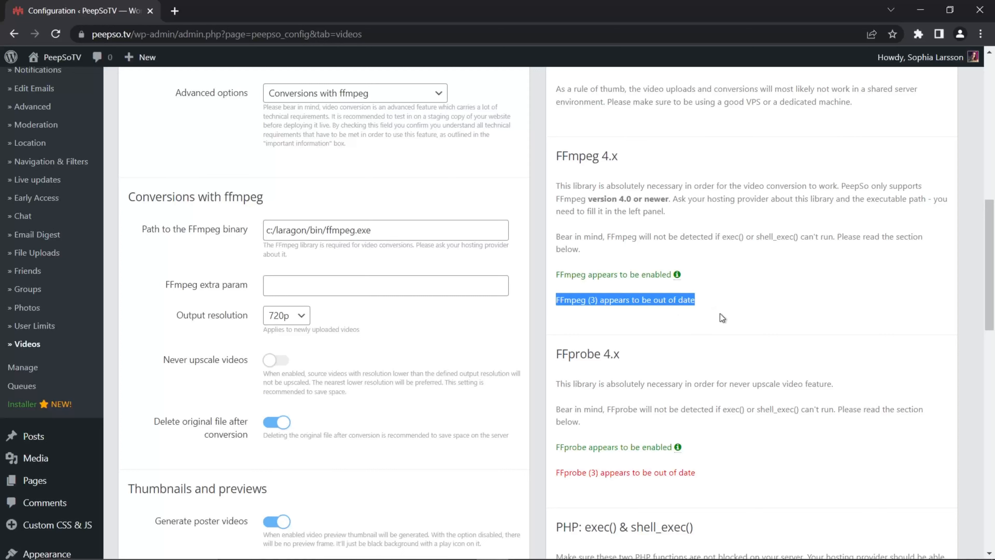
pyautogui.scroll(-2, 720, 312)
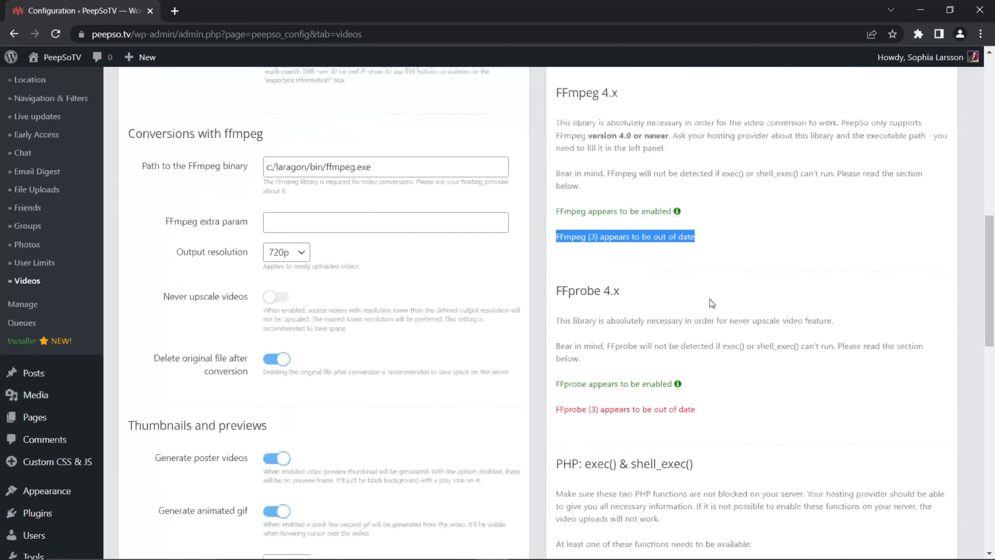
pyautogui.click(668, 264)
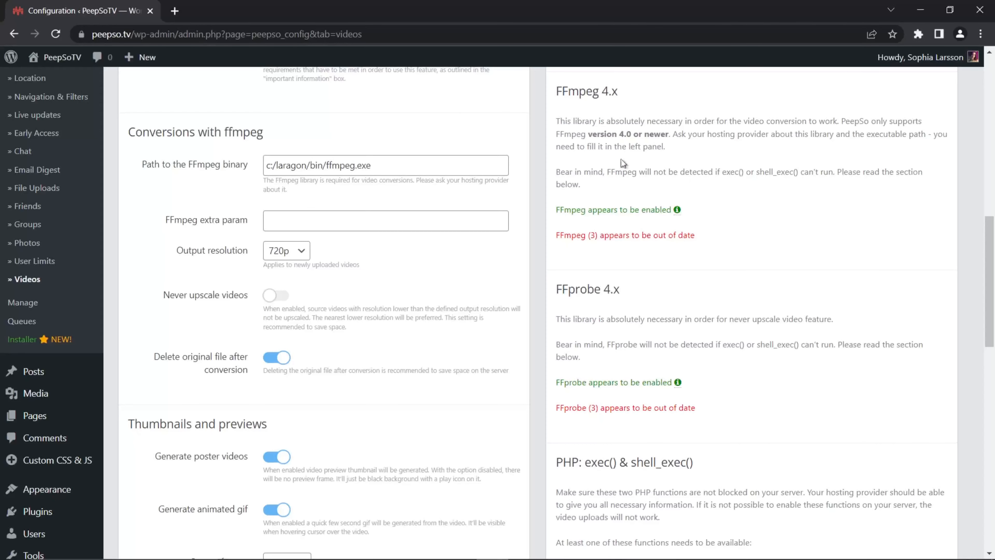
pyautogui.scroll(2, 623, 163)
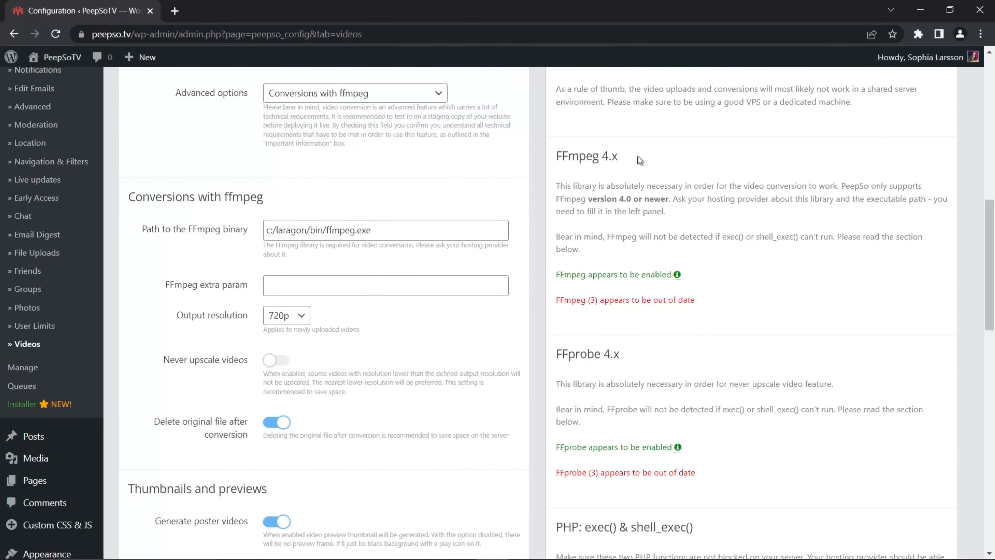
pyautogui.scroll(-2, 544, 297)
pyautogui.scroll(6, 544, 282)
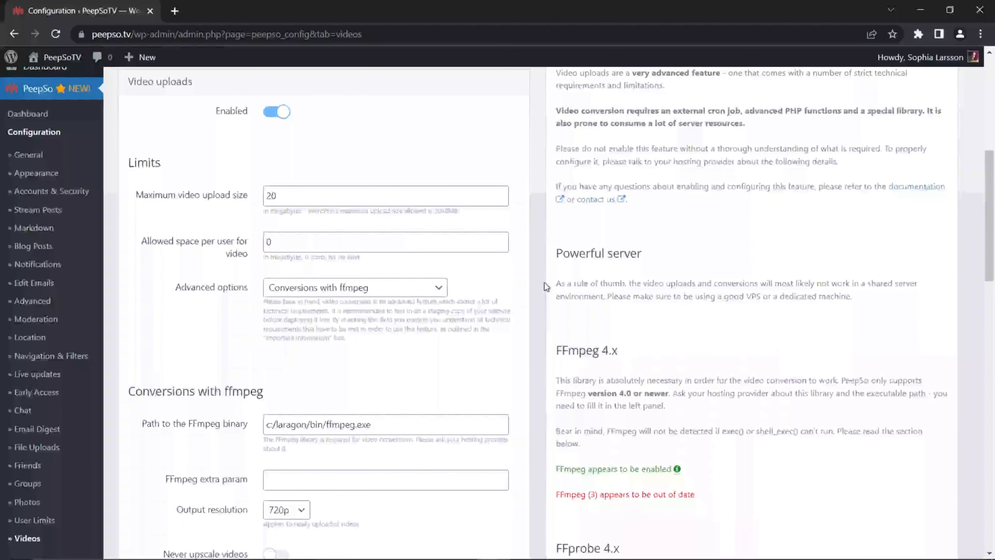
pyautogui.scroll(-5, 544, 282)
pyautogui.scroll(-2, 642, 290)
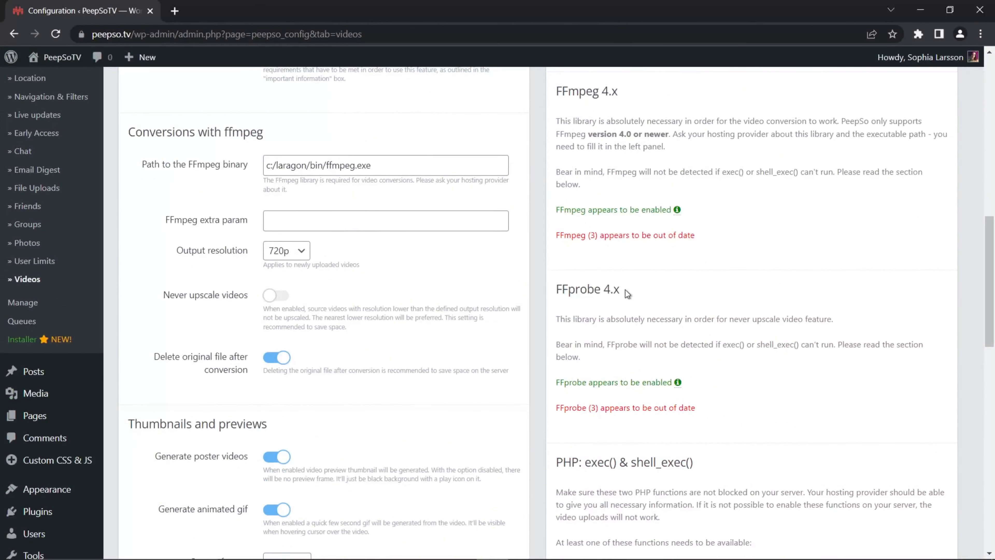
pyautogui.scroll(2, 640, 227)
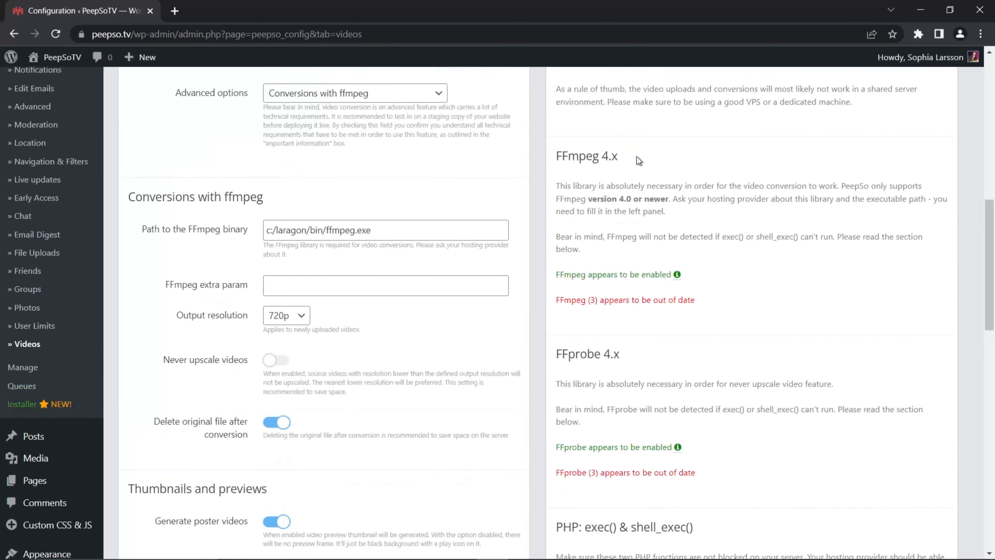
pyautogui.moveTo(623, 157); pyautogui.dragTo(582, 172)
pyautogui.click(657, 158)
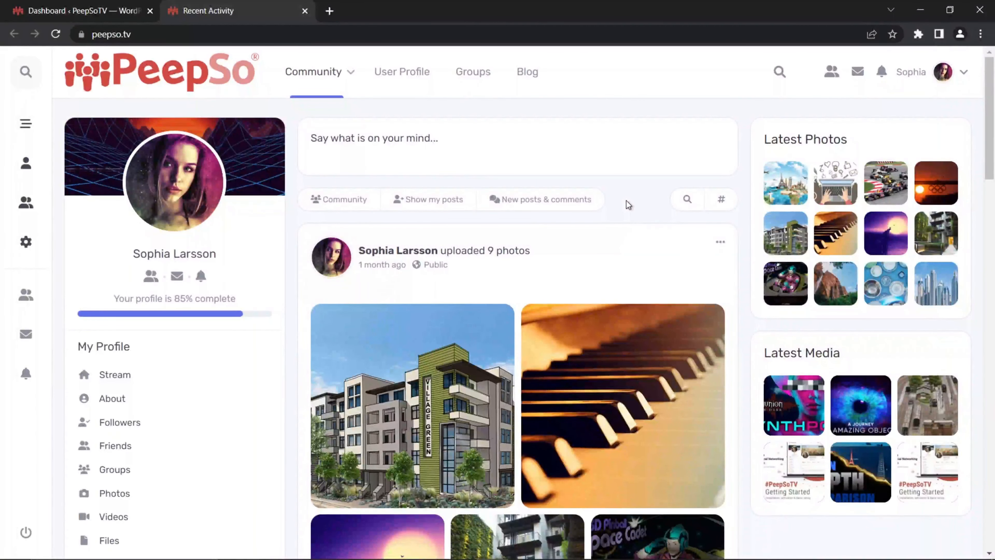
# Step: Switch to the WordPress dashboard and open the PeepSo configuration page
pyautogui.click(79, 10)
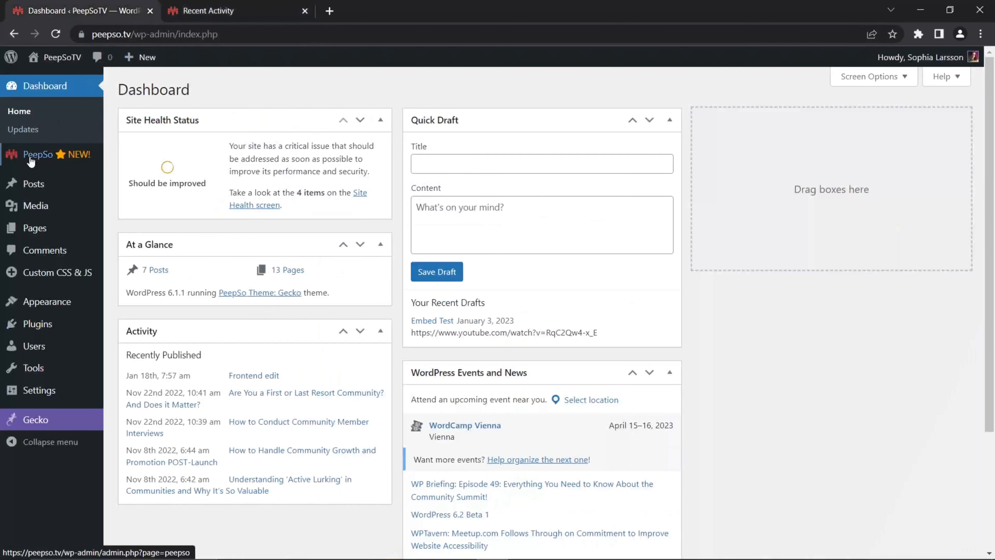
pyautogui.moveTo(33, 158)
pyautogui.click(139, 177)
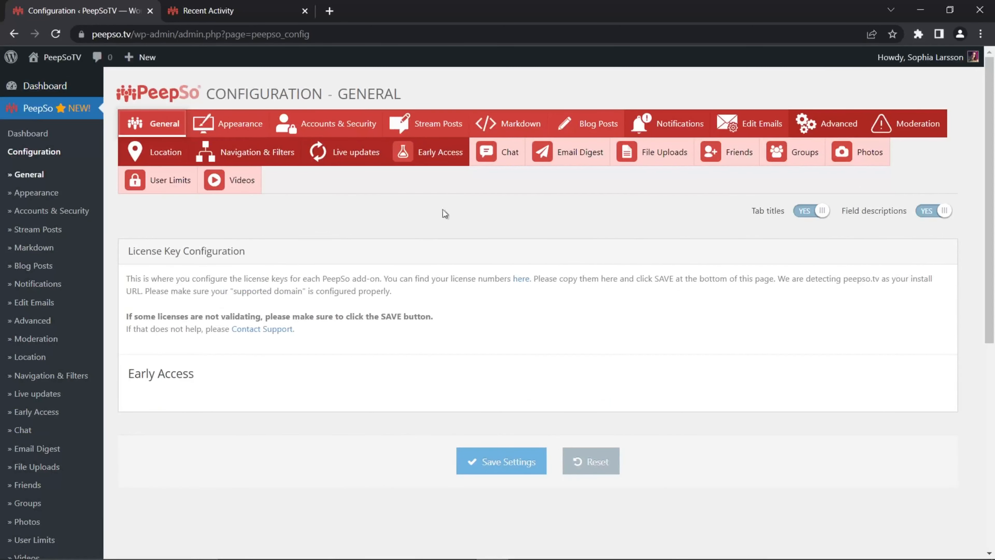
# Step: Open PeepSo's Videos configuration page and review the upload requirements down to the technical requirements verification
pyautogui.click(240, 187)
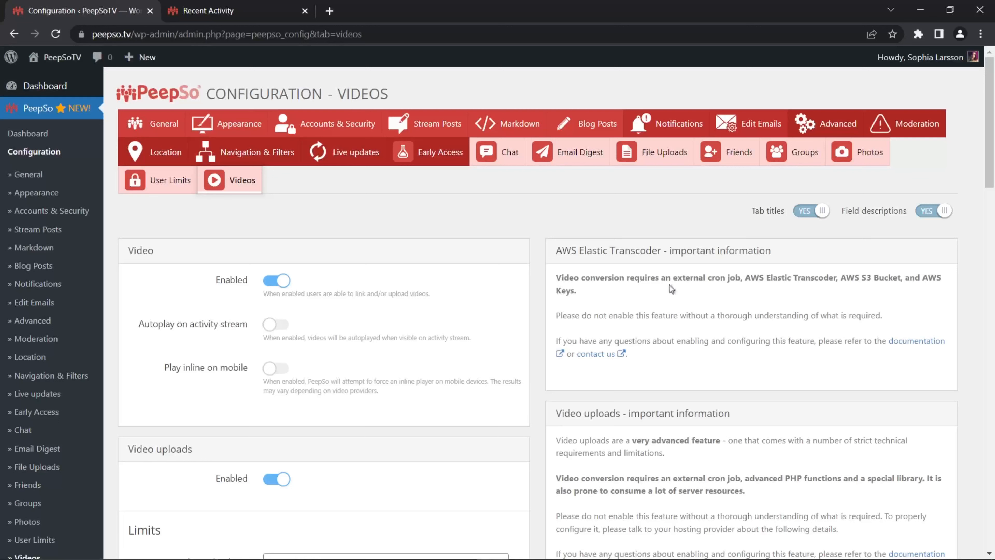
pyautogui.scroll(-6, 870, 283)
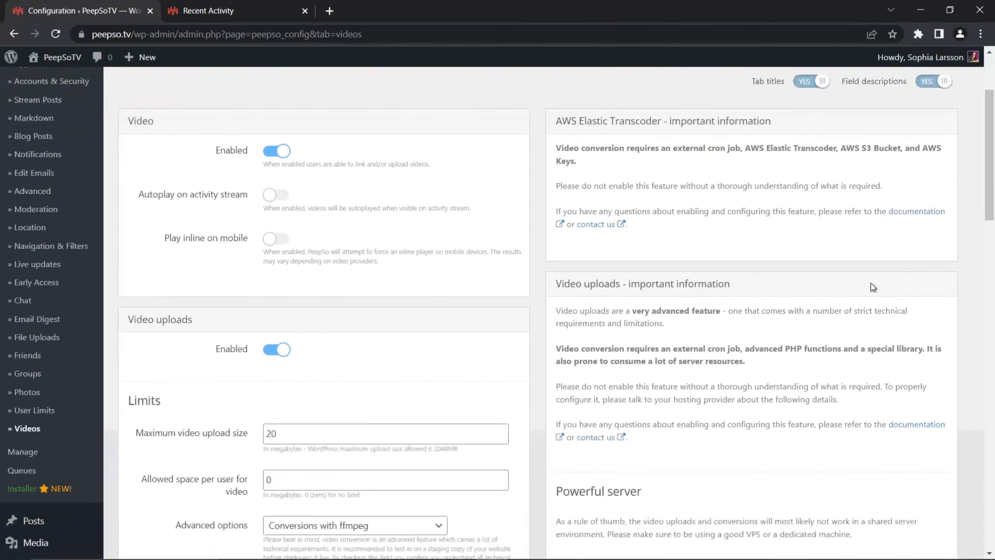
pyautogui.scroll(-18, 854, 270)
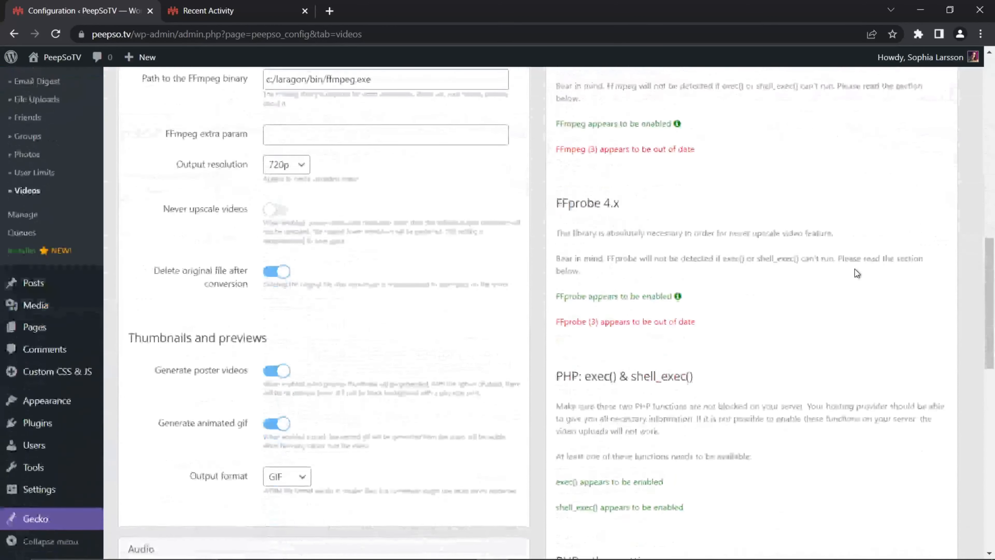
pyautogui.scroll(-7, 854, 269)
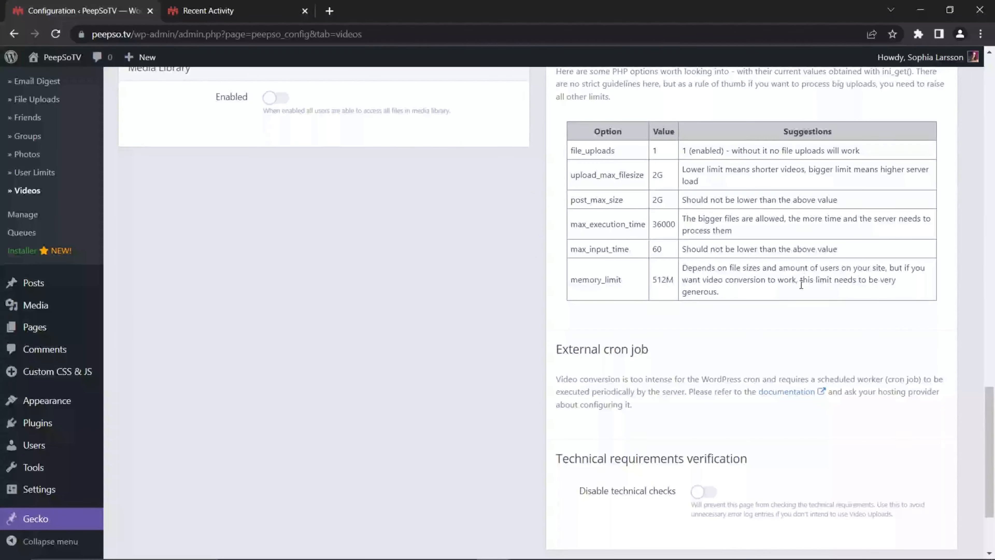
pyautogui.scroll(12, 801, 284)
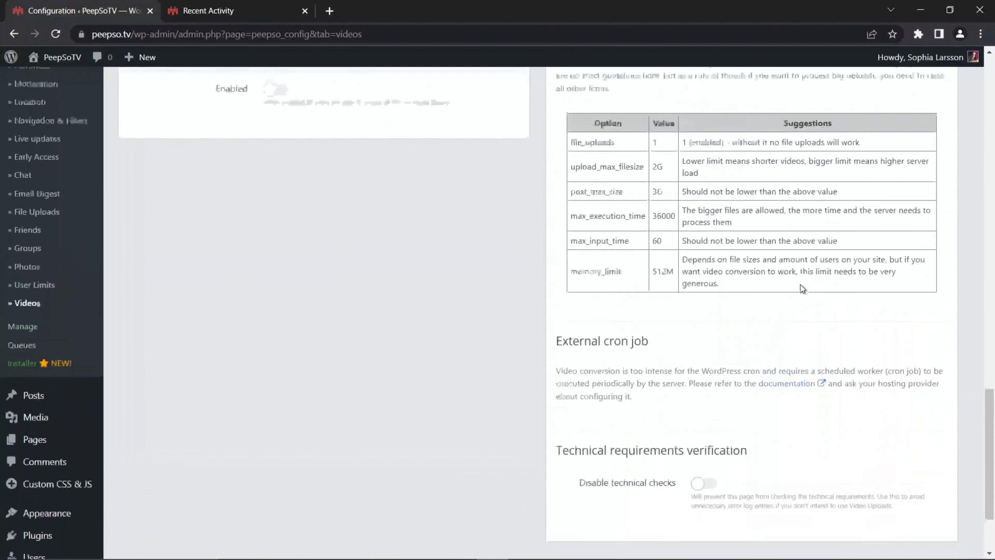
pyautogui.scroll(-12, 802, 288)
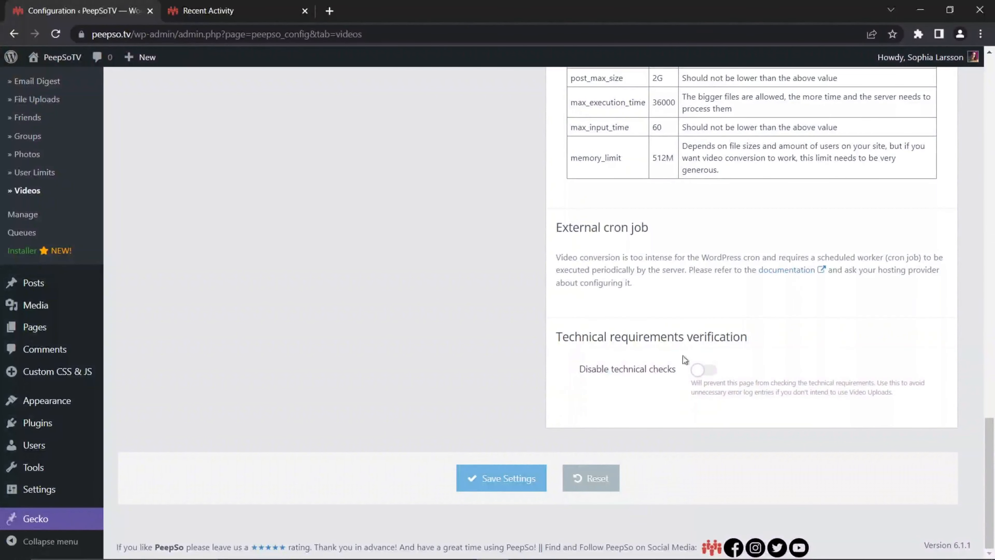
# Step: Turn on Disable technical checks in the technical requirements verification and save the settings
pyautogui.click(710, 372)
pyautogui.scroll(10, 664, 311)
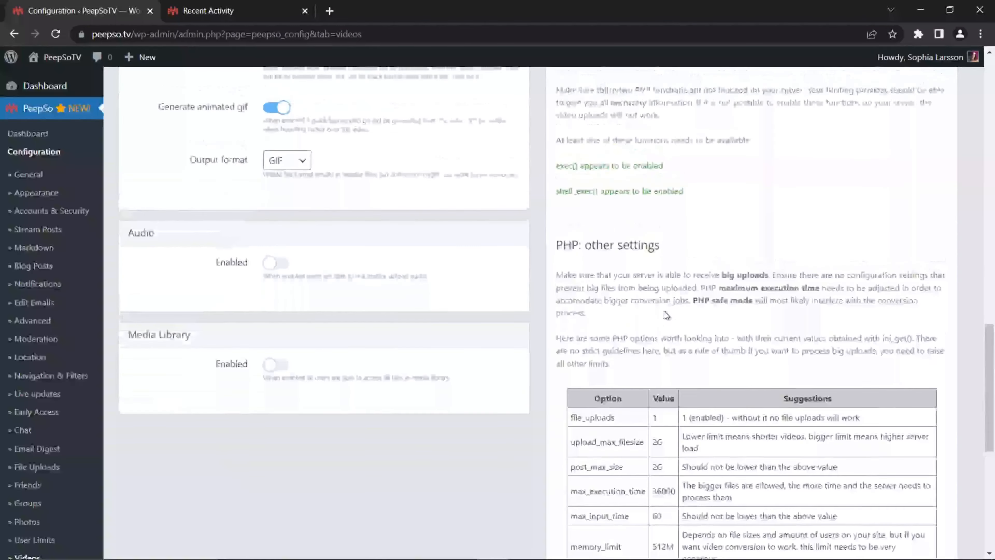
pyautogui.scroll(9, 659, 307)
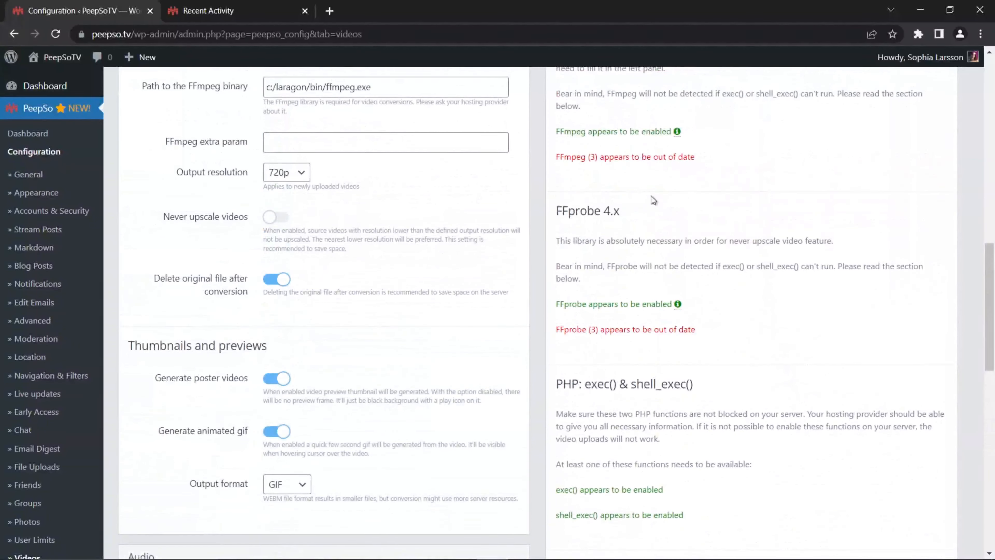
pyautogui.scroll(-18, 735, 378)
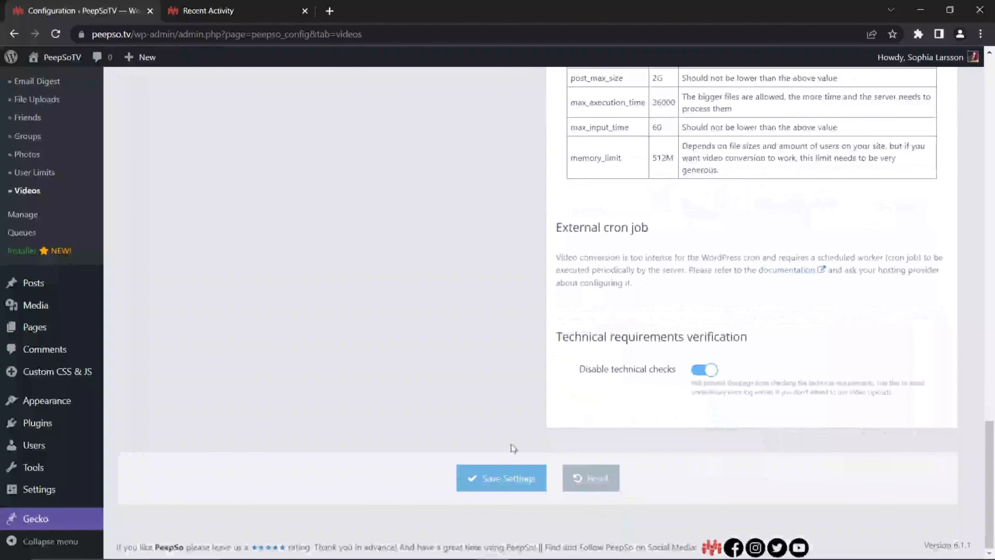
pyautogui.click(504, 478)
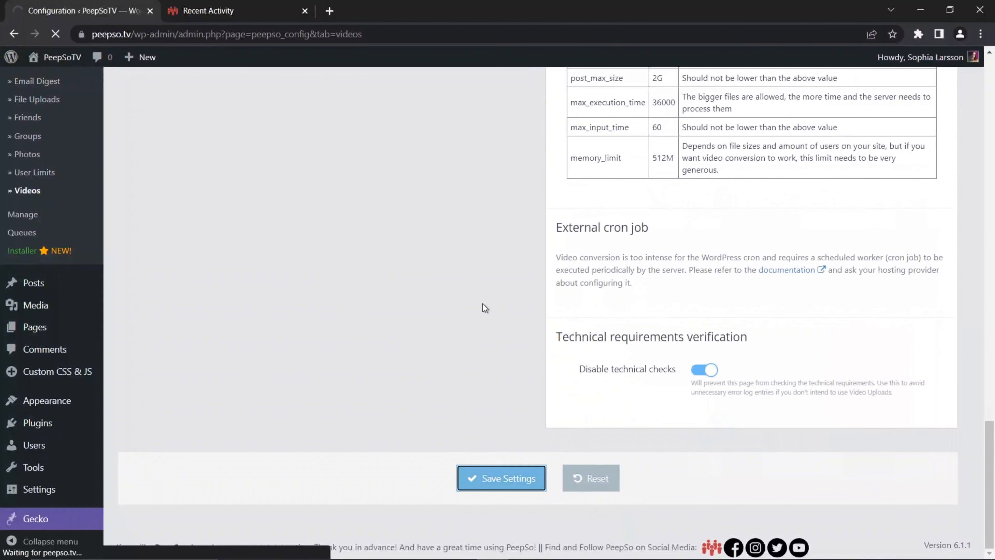
# Step: Reload the Videos configuration page and examine the FFmpeg, FFprobe, PHP and cron job requirement sections
pyautogui.scroll(6, 703, 297)
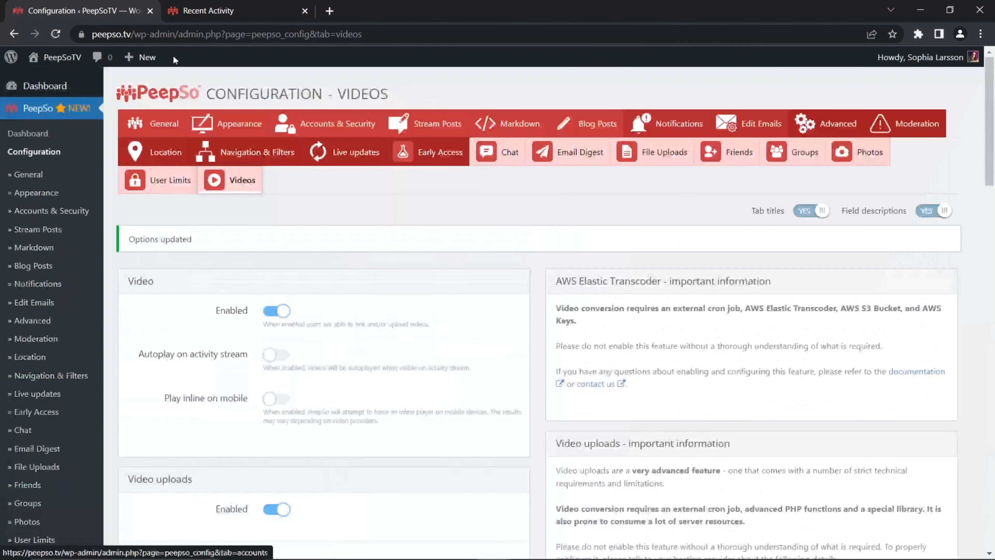
pyautogui.click(55, 33)
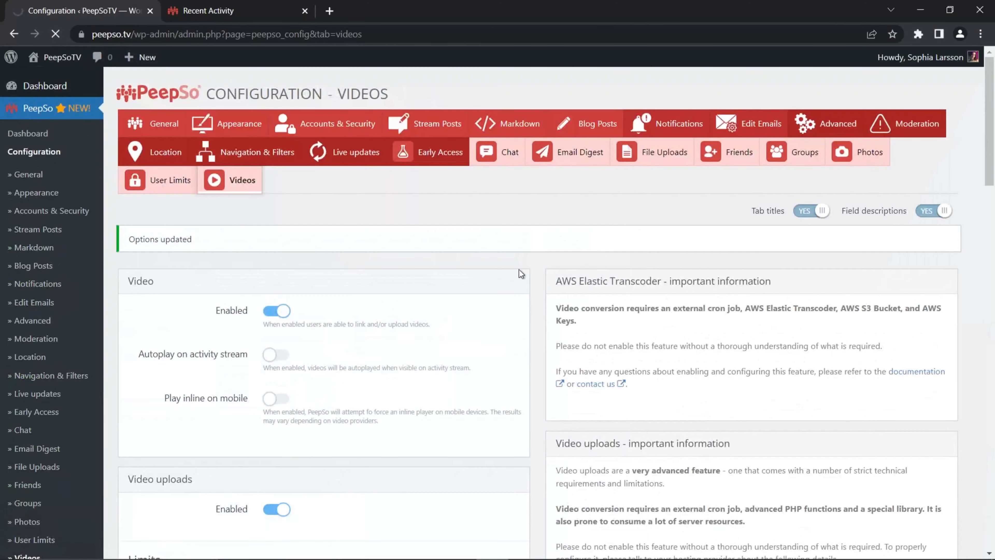
pyautogui.scroll(-10, 544, 272)
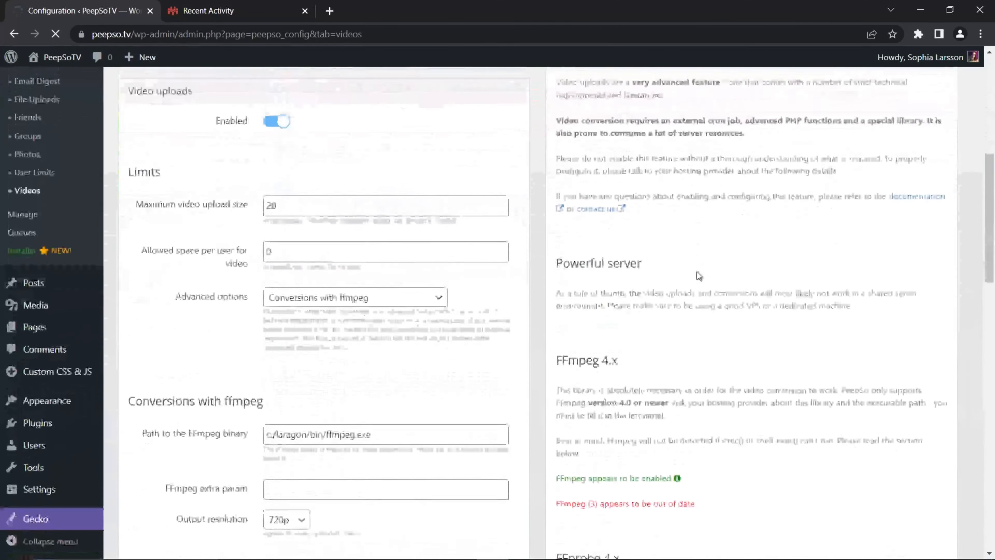
pyautogui.scroll(-2, 677, 333)
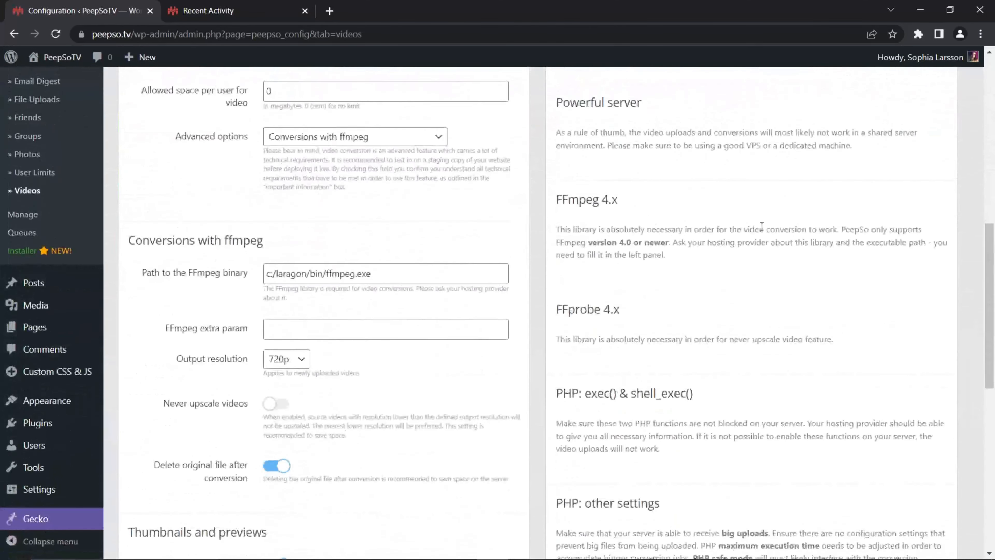
pyautogui.scroll(2, 591, 310)
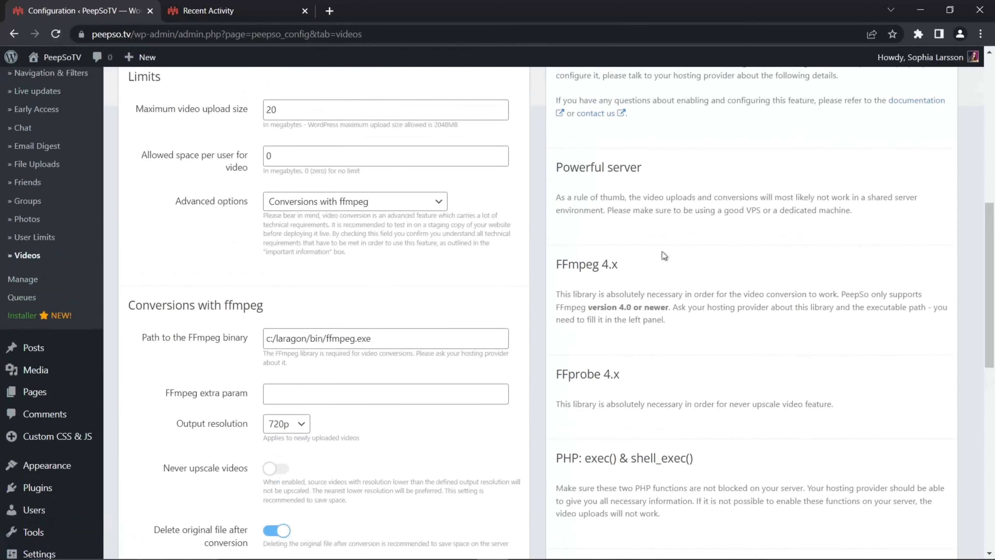
pyautogui.scroll(5, 686, 347)
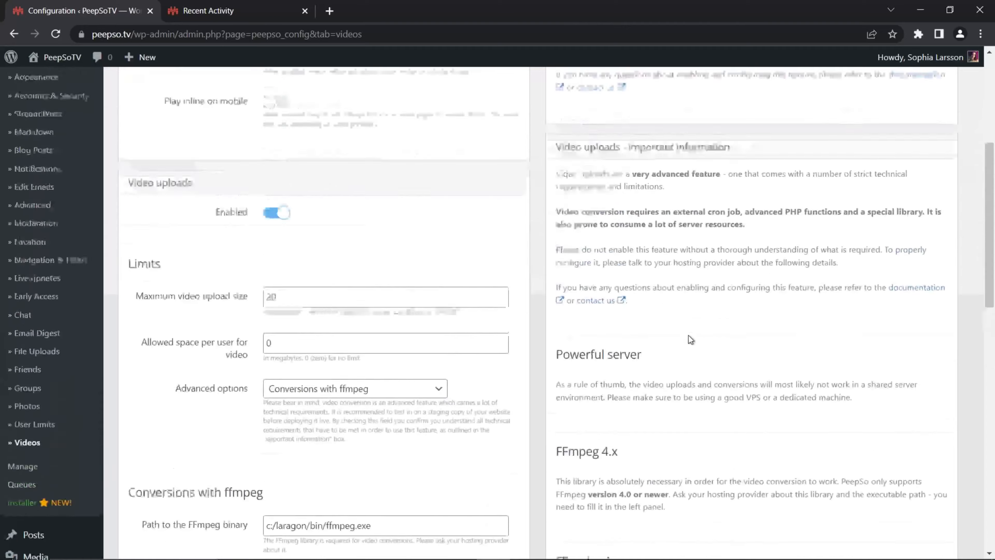
pyautogui.scroll(7, 691, 339)
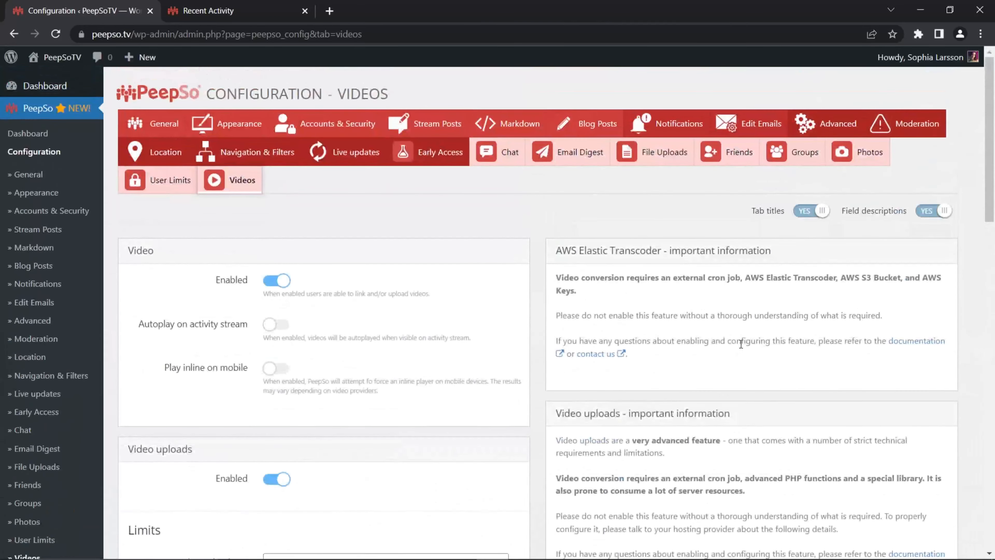
pyautogui.scroll(-19, 741, 343)
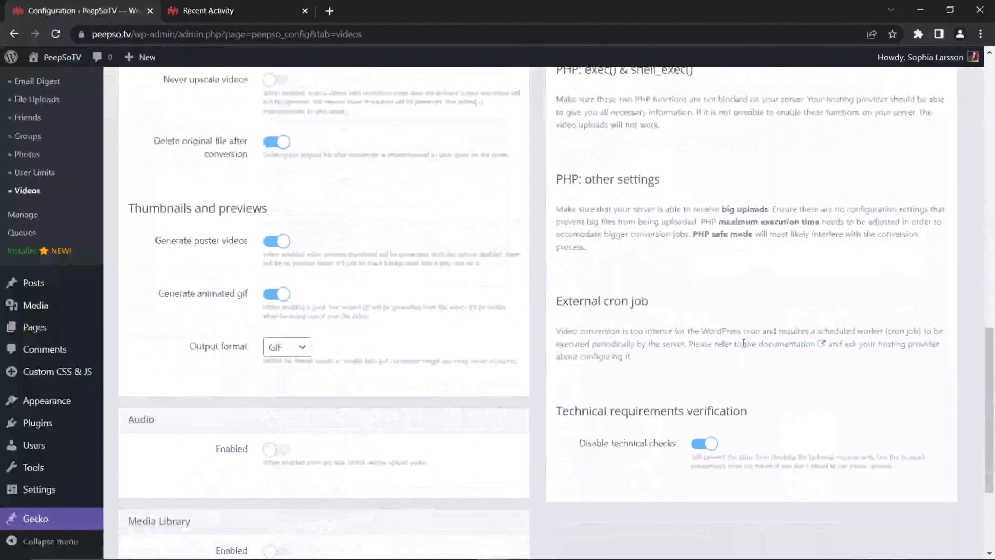
pyautogui.scroll(-5, 743, 343)
pyautogui.scroll(8, 736, 348)
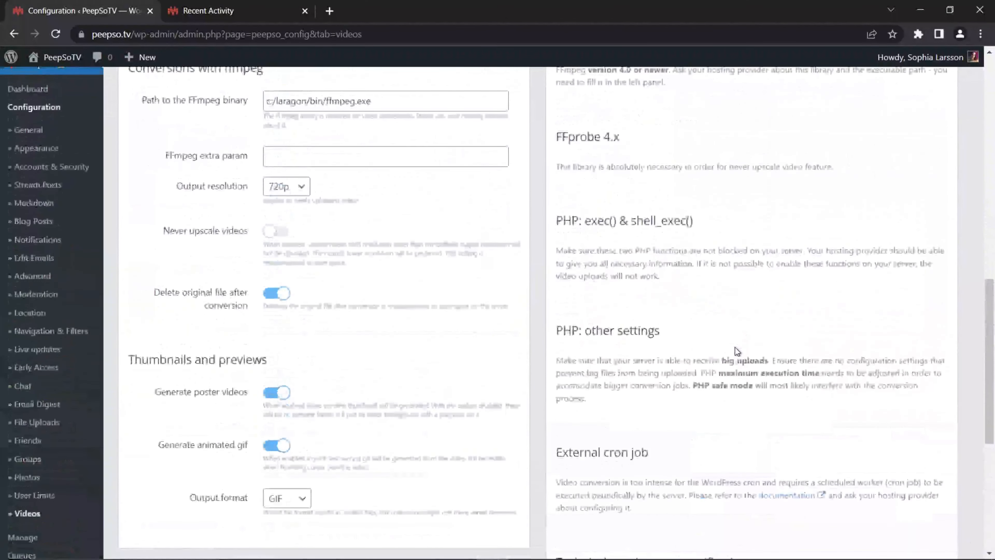
pyautogui.scroll(13, 762, 342)
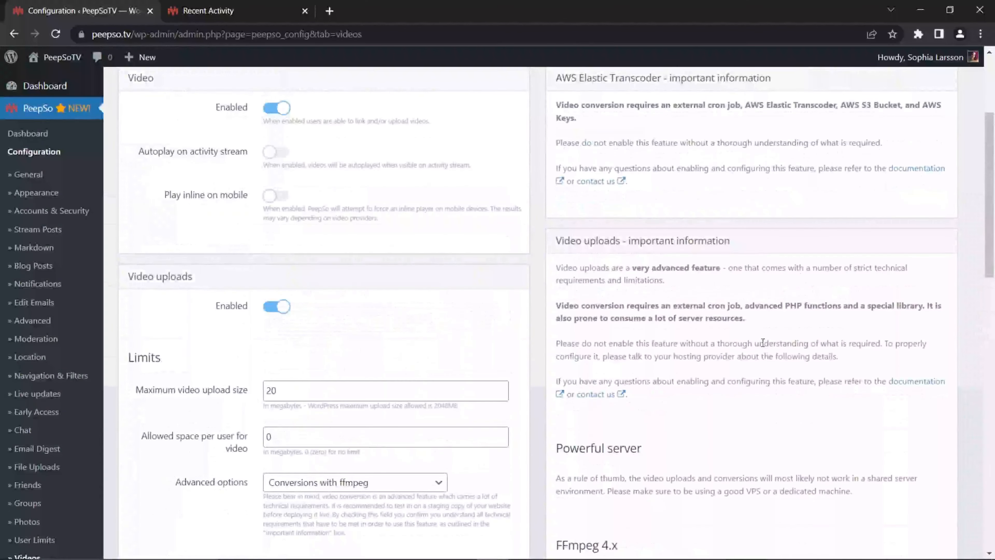
pyautogui.scroll(5, 762, 342)
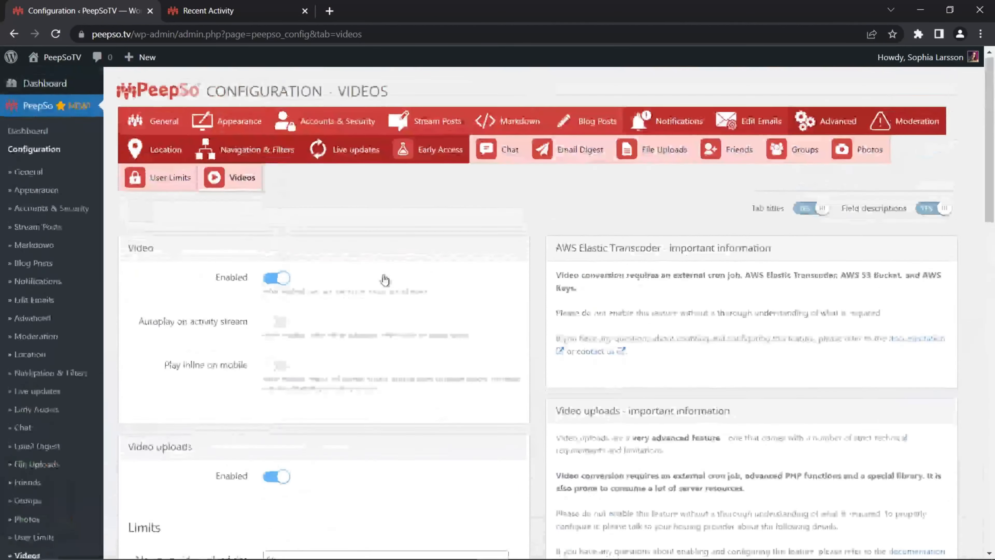
# Step: Disable video uploads in the Videos configuration and save the settings
pyautogui.scroll(-6, 456, 421)
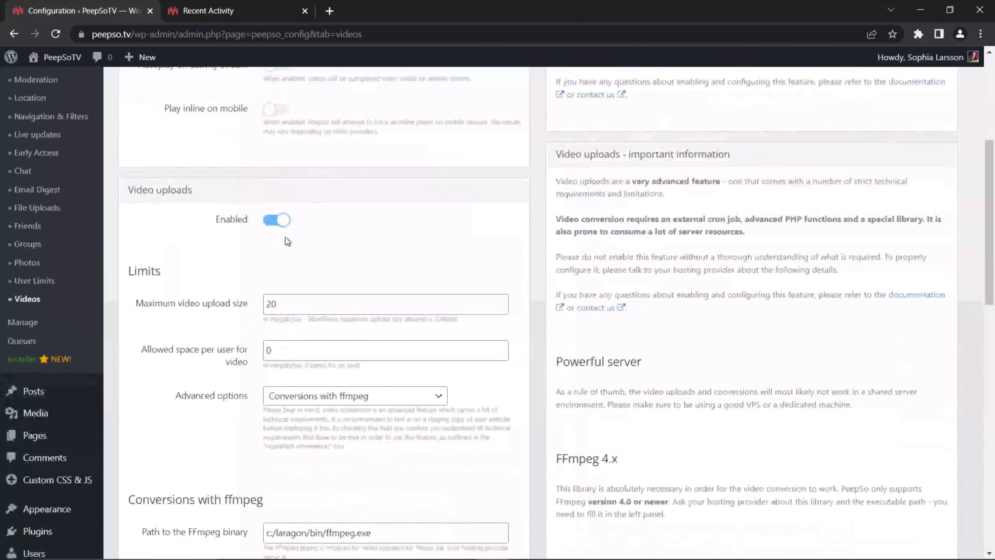
pyautogui.click(290, 232)
pyautogui.scroll(3, 229, 335)
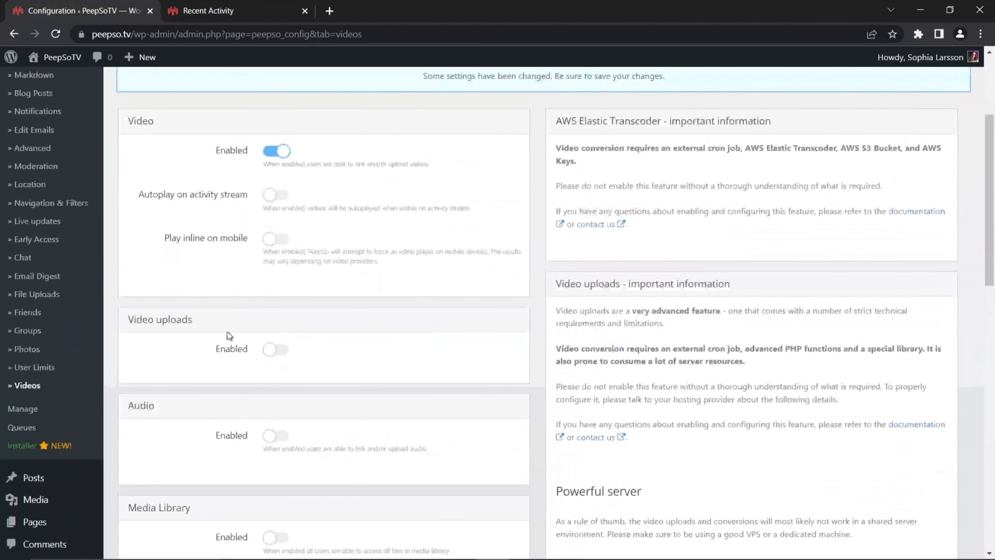
pyautogui.scroll(4, 519, 344)
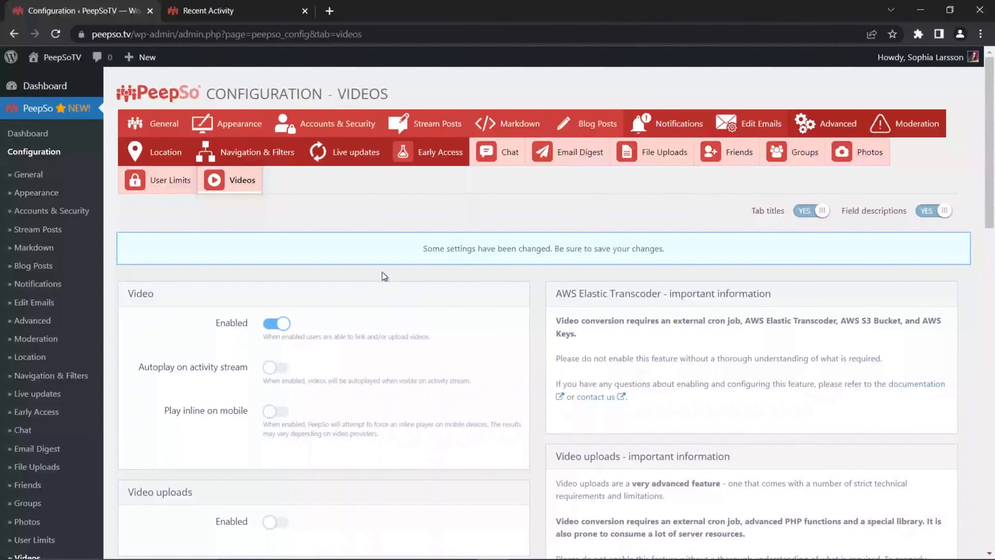
pyautogui.scroll(-10, 446, 325)
pyautogui.scroll(-3, 467, 319)
pyautogui.click(533, 476)
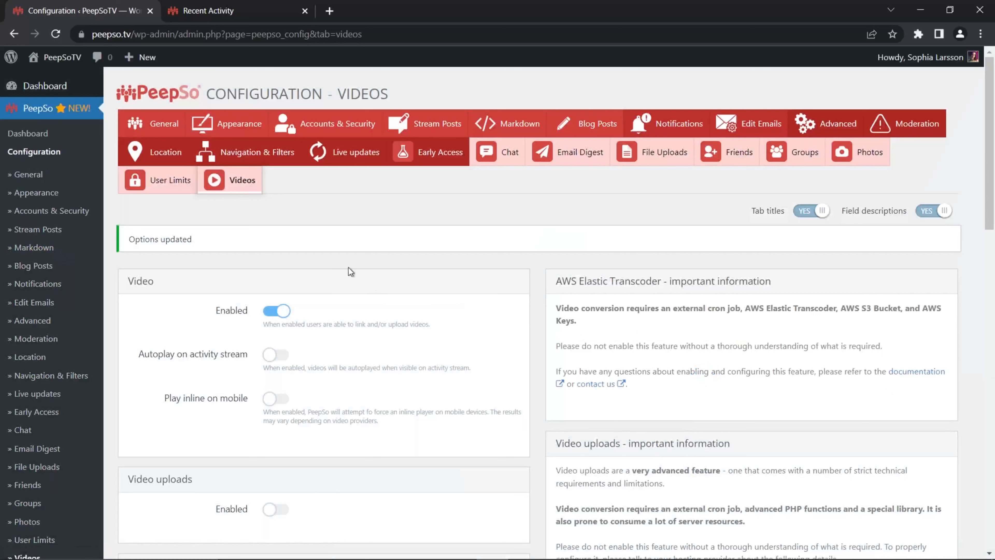
# Step: Reload the Videos configuration page and enable video uploads
pyautogui.click(241, 180)
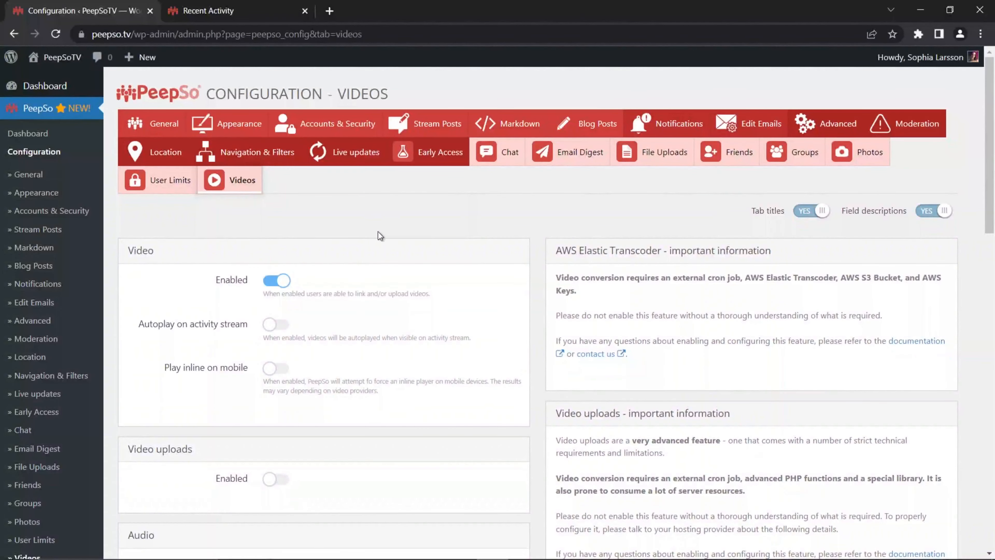
pyautogui.scroll(-5, 400, 235)
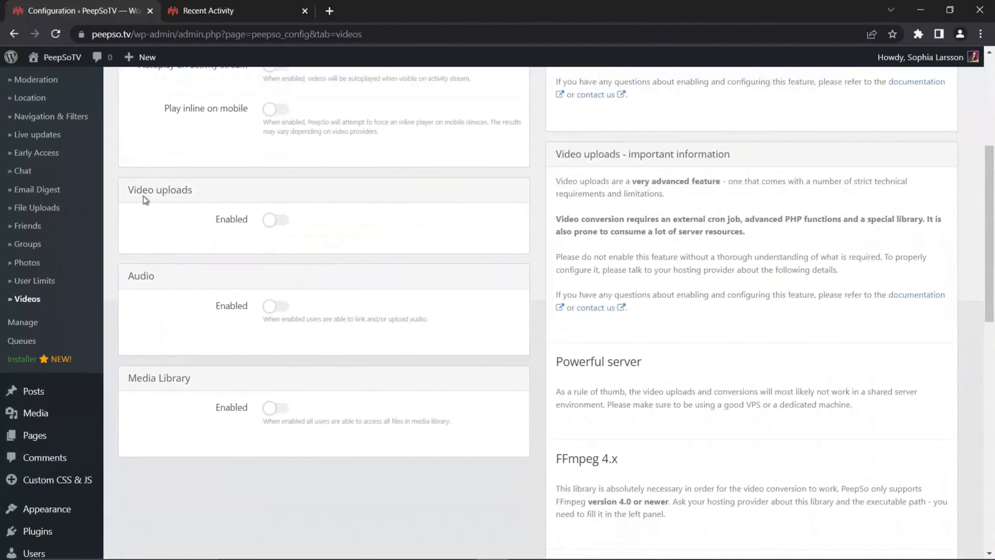
pyautogui.click(278, 224)
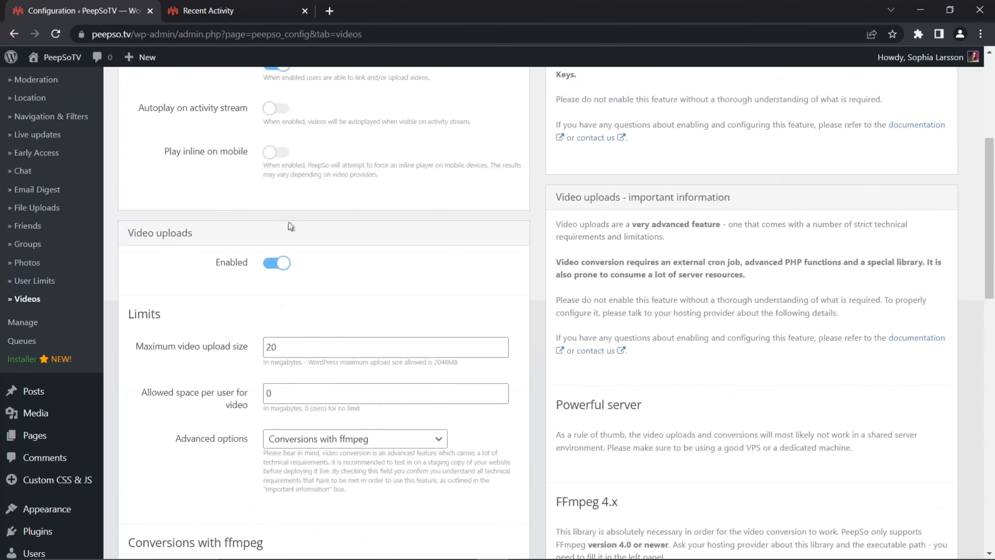
pyautogui.click(283, 266)
pyautogui.click(283, 266)
# Step: Set the maximum video upload size in the upload limits to 300 MB
pyautogui.scroll(-2, 340, 277)
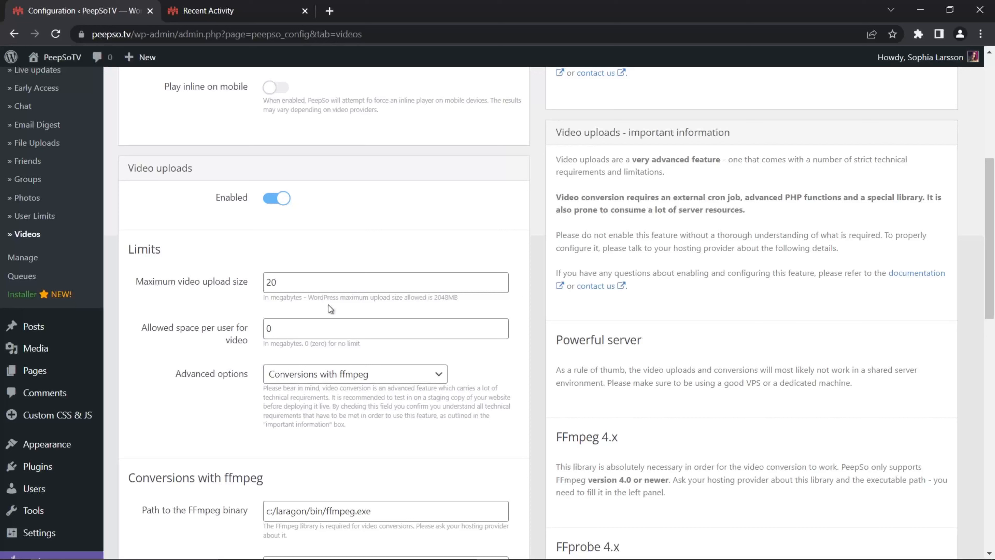
pyautogui.moveTo(461, 301); pyautogui.dragTo(438, 302)
pyautogui.moveTo(279, 282); pyautogui.dragTo(268, 282)
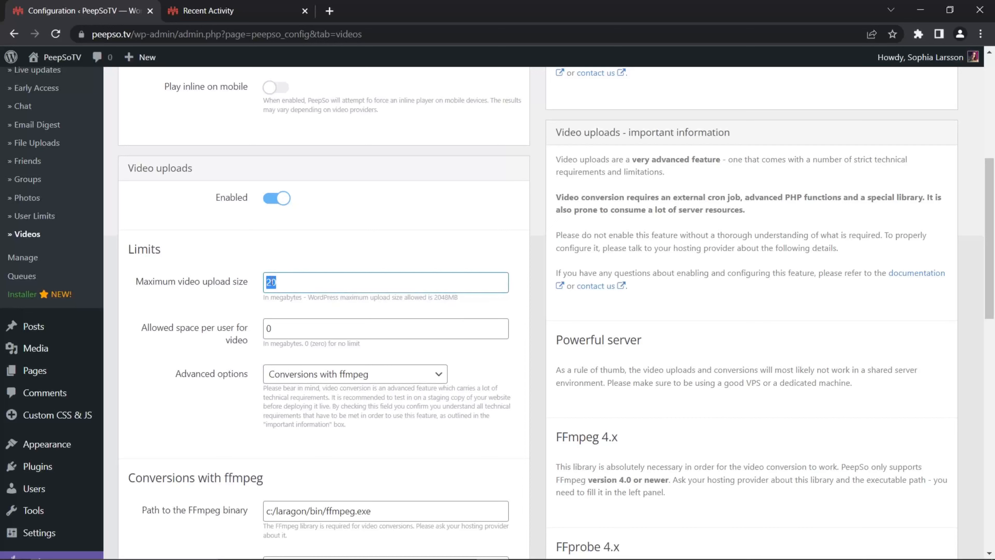
pyautogui.click(279, 282)
pyautogui.press('BackSpace')
pyautogui.press('BackSpace')
pyautogui.write('300')
# Step: Set the allowed space per user for video to 3000 MB and the advanced options to No conversions (default)
pyautogui.click(158, 334)
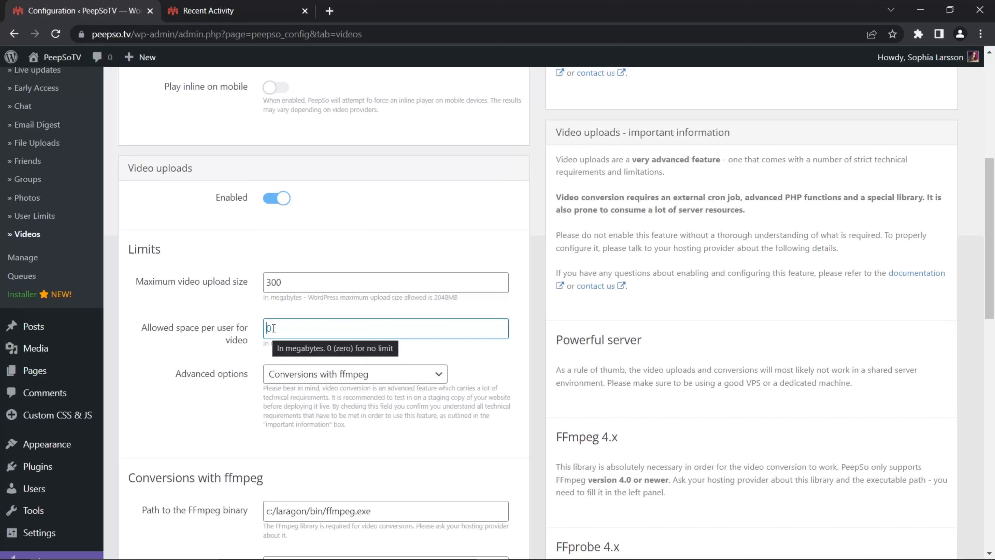
pyautogui.write('3000')
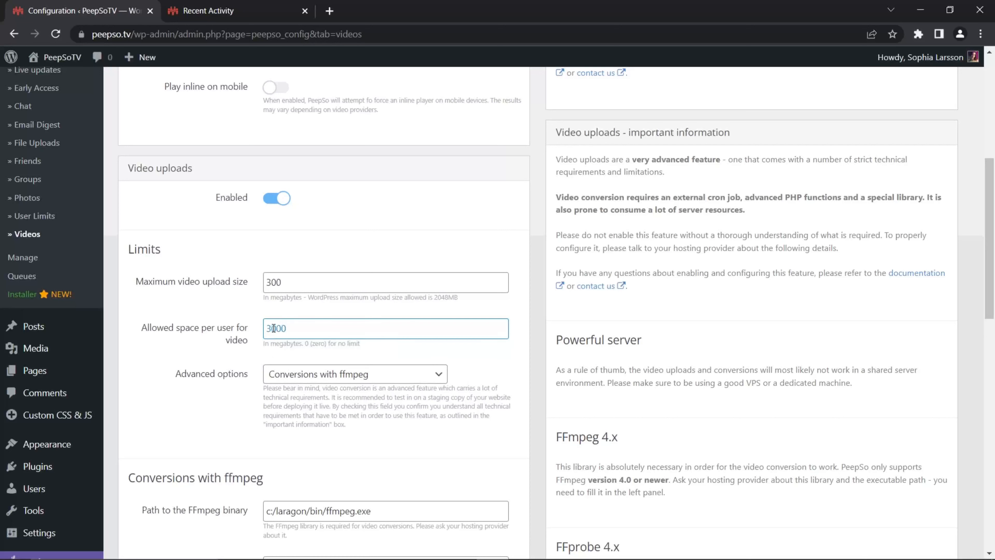
pyautogui.click(164, 352)
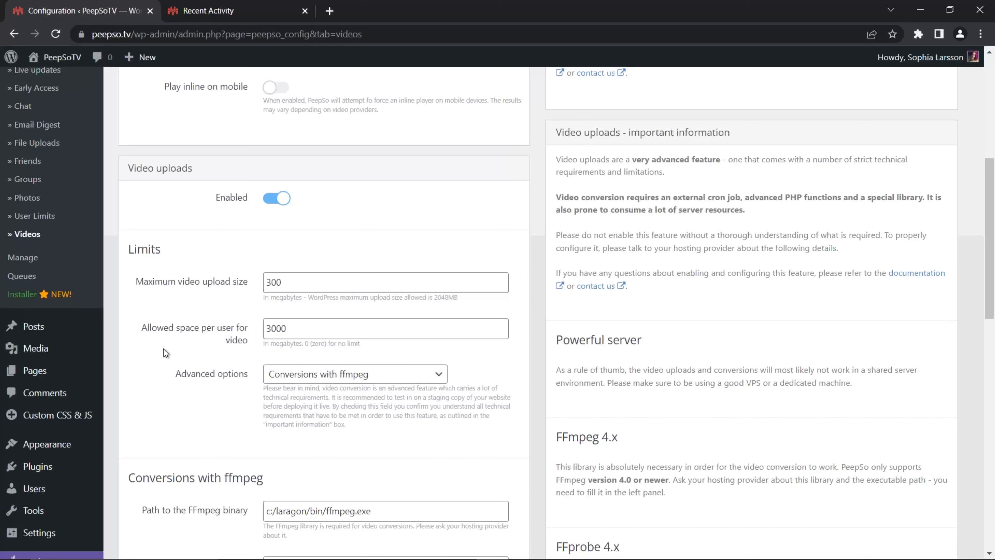
pyautogui.click(435, 373)
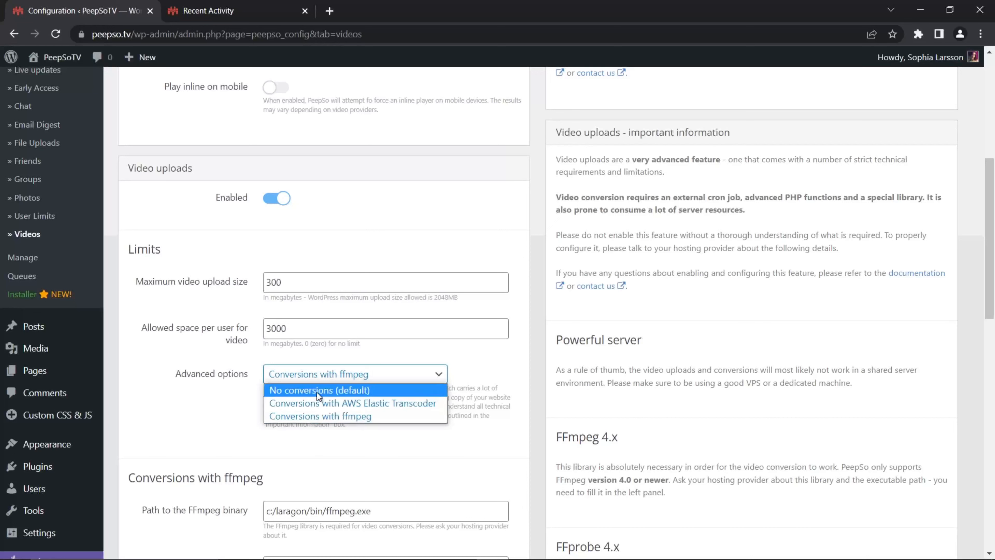
pyautogui.click(292, 394)
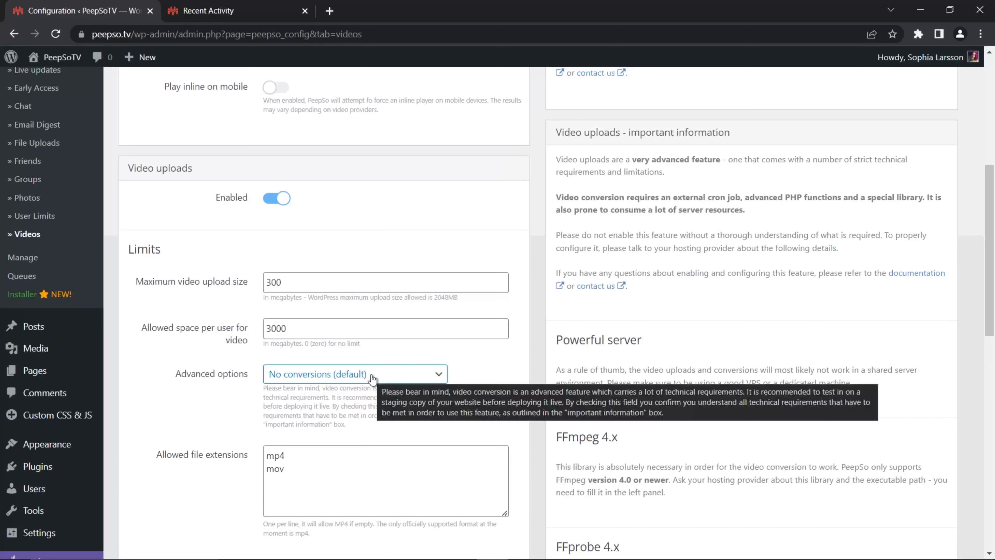
# Step: Switch the advanced options to Conversions with ffmpeg and back to No conversions (default)
pyautogui.click(312, 377)
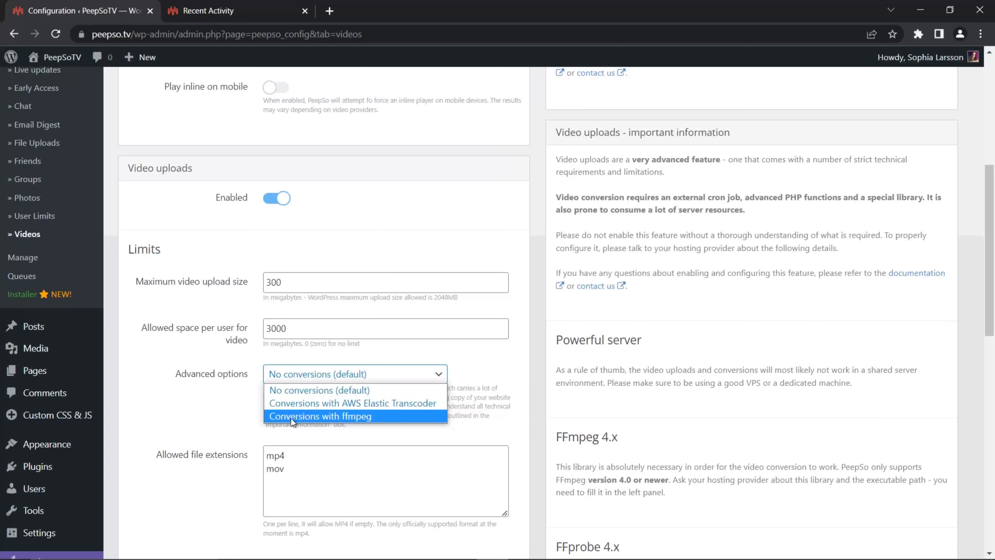
pyautogui.click(307, 419)
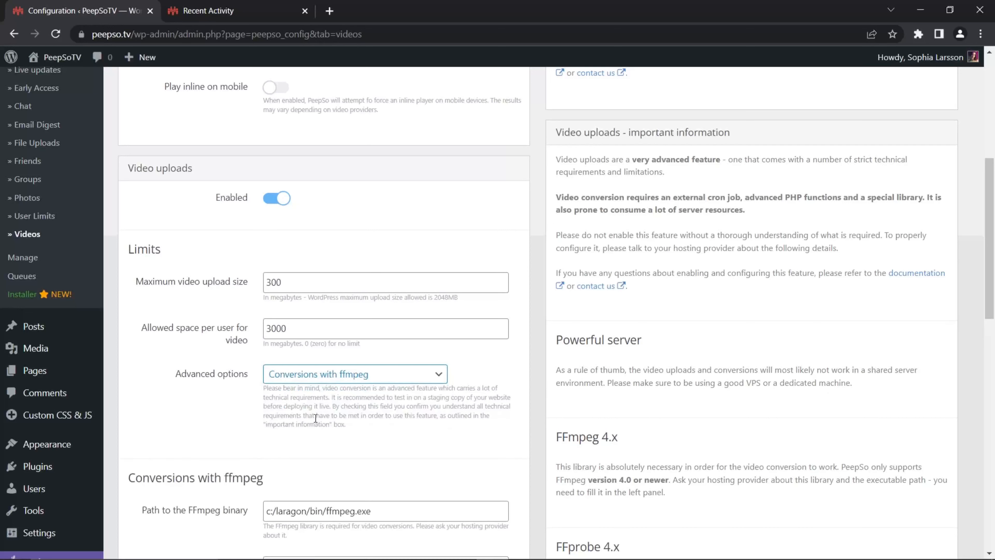
pyautogui.click(378, 377)
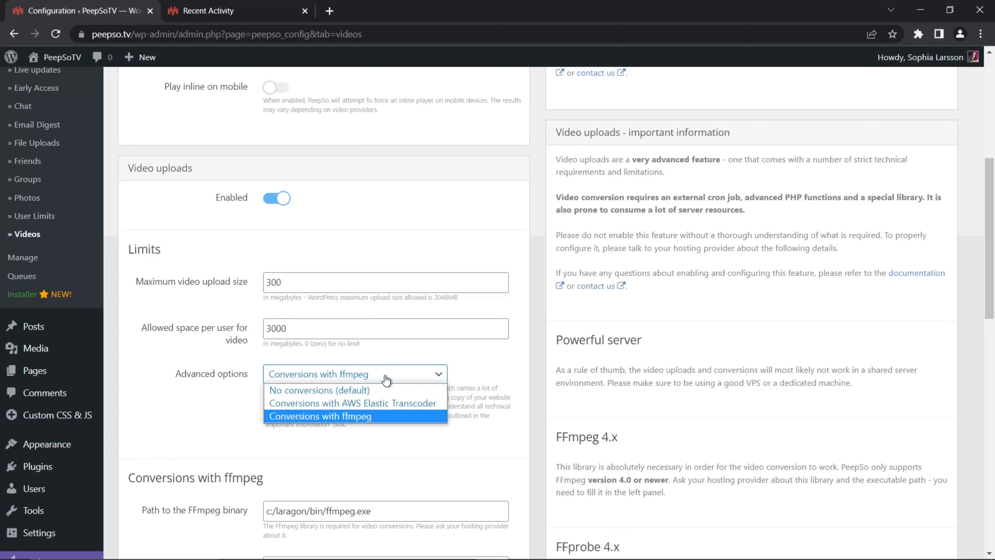
pyautogui.click(278, 388)
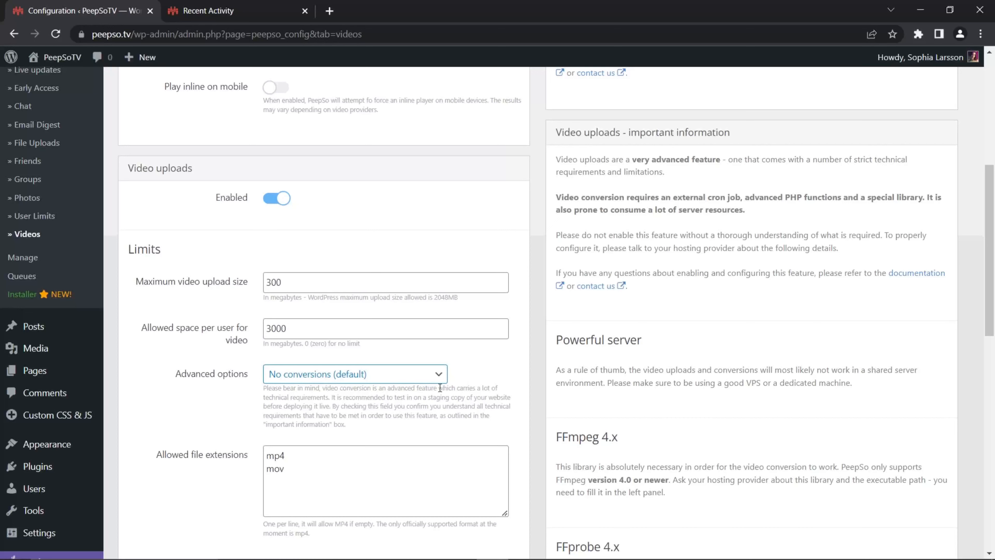
# Step: Set the advanced options under the video upload limits to Conversions with ffmpeg
pyautogui.click(436, 377)
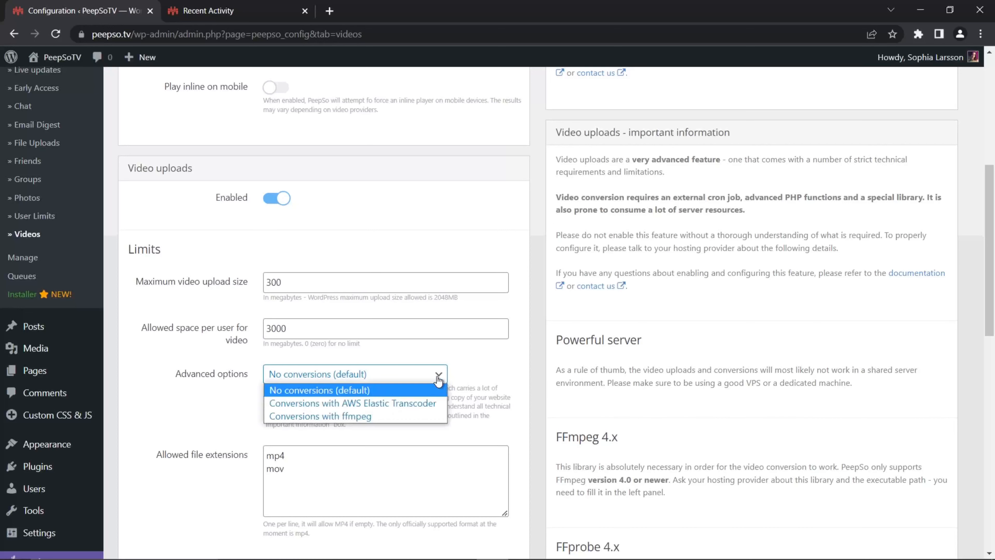
pyautogui.click(304, 416)
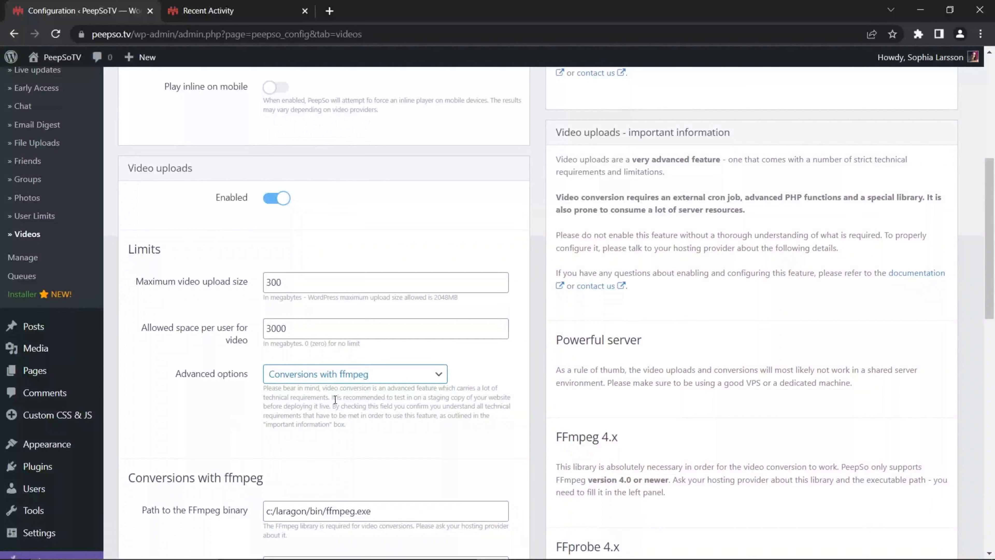
pyautogui.click(440, 375)
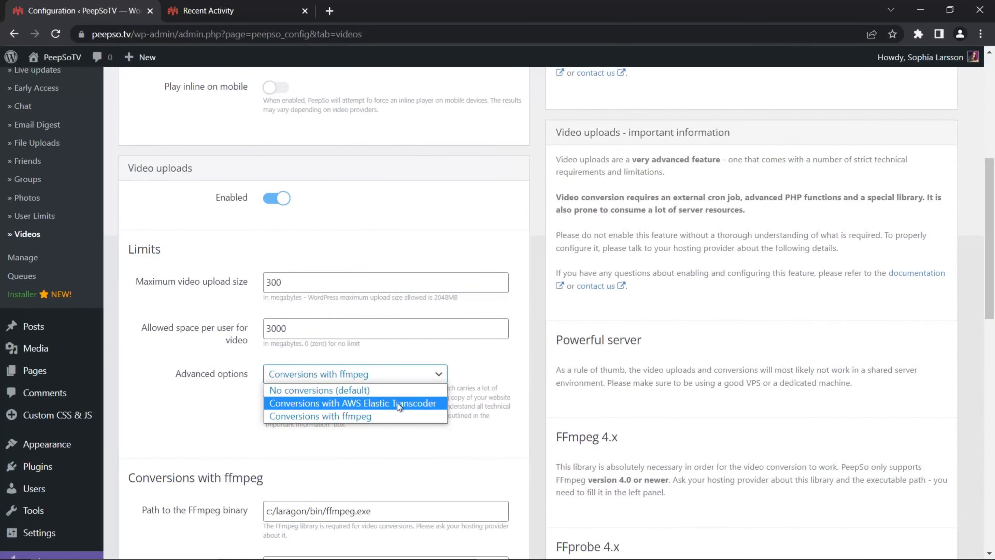
pyautogui.click(215, 406)
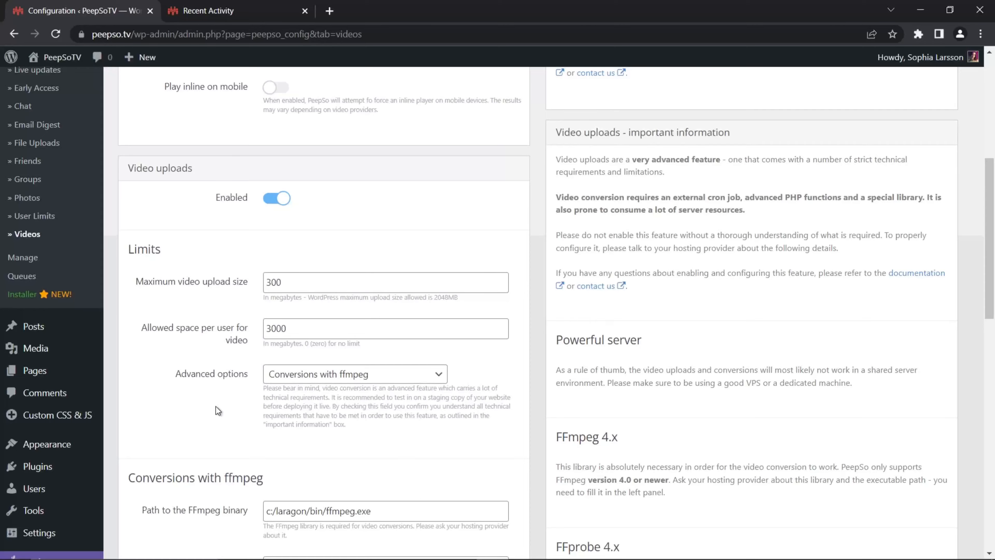
# Step: Highlight the path to the FFmpeg binary, and set the output resolution for ffmpeg conversions to 1080p
pyautogui.scroll(-5, 231, 274)
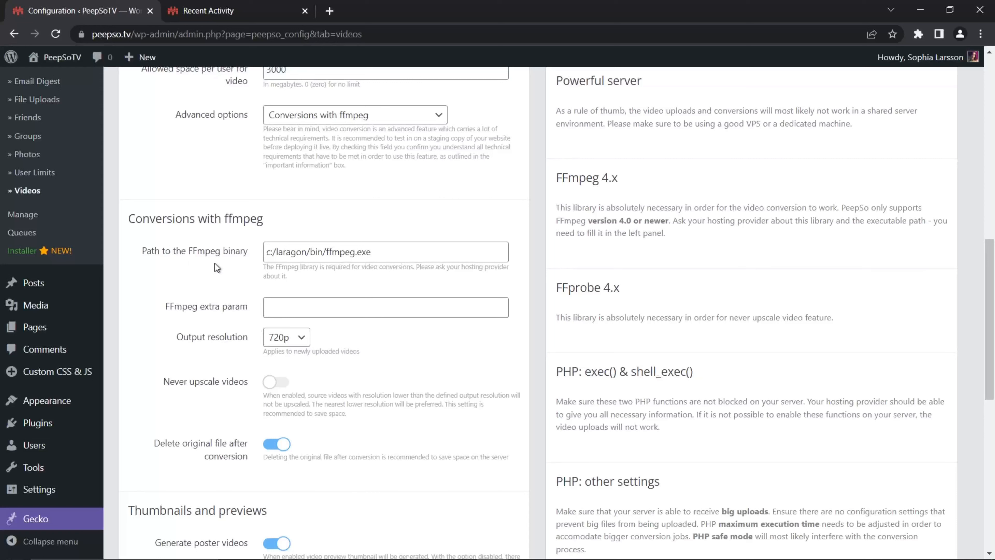
pyautogui.moveTo(370, 253); pyautogui.dragTo(257, 263)
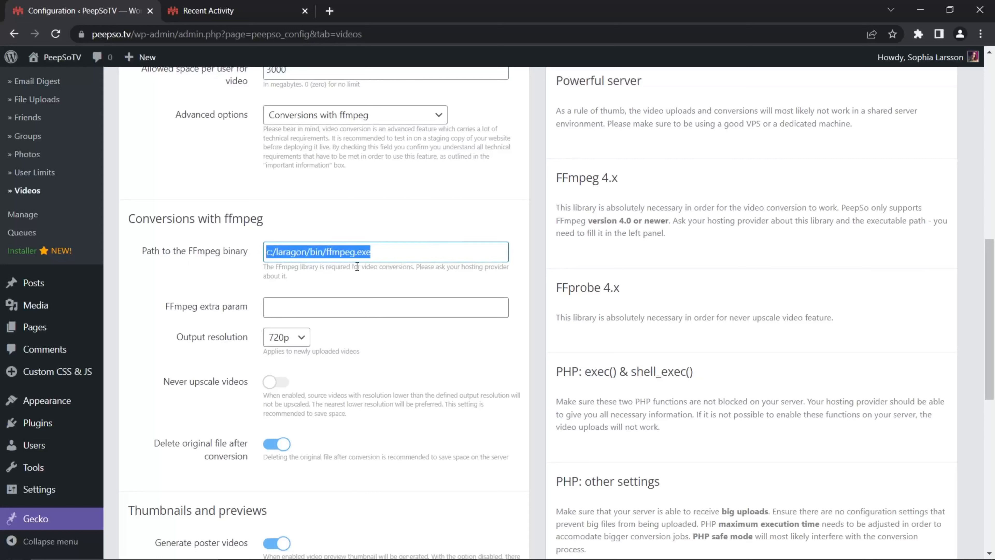
pyautogui.click(313, 277)
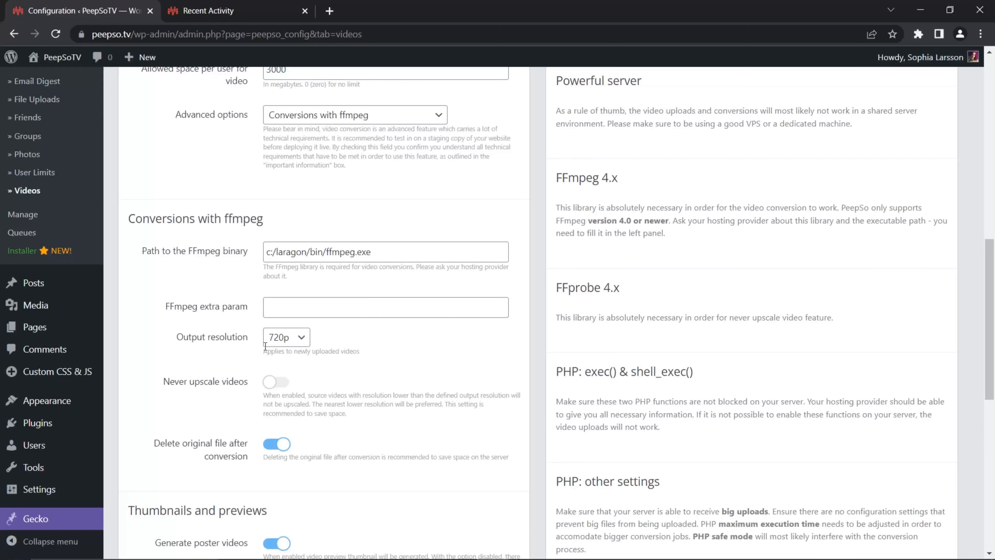
pyautogui.click(304, 342)
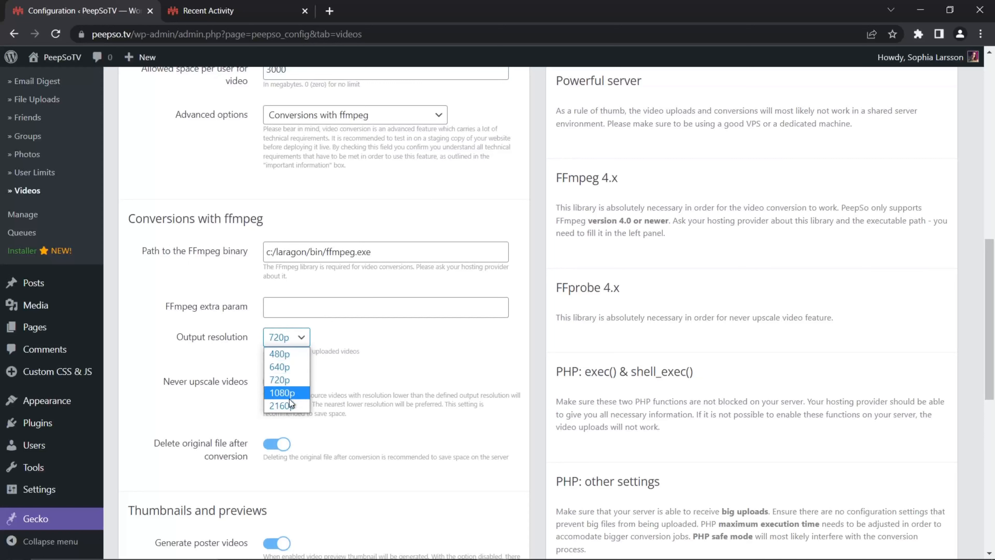
pyautogui.click(255, 358)
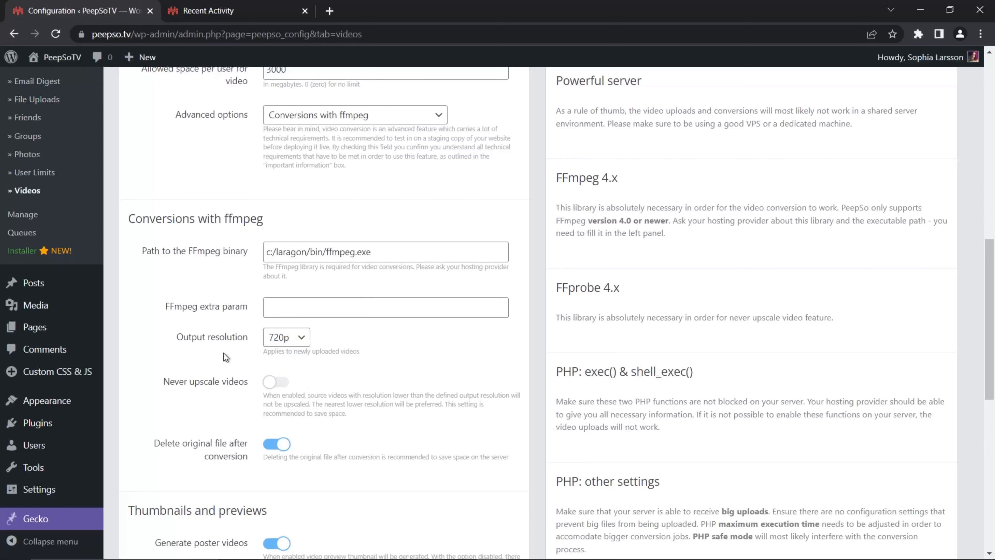
pyautogui.click(304, 338)
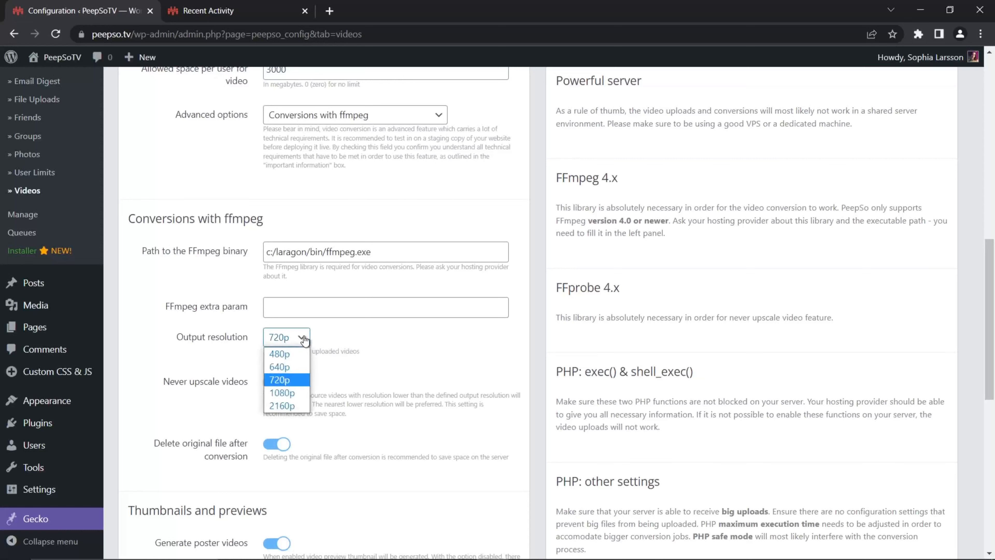
pyautogui.click(288, 383)
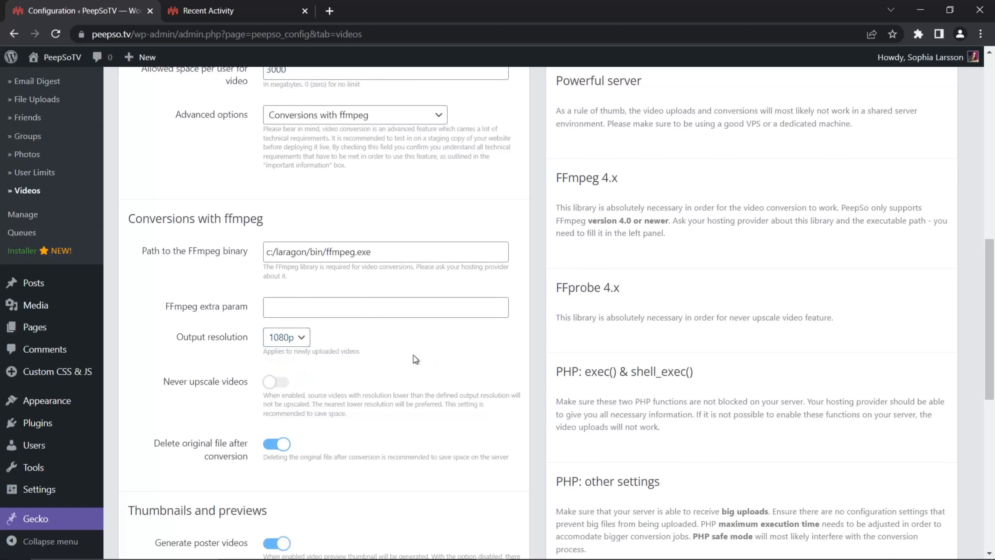
pyautogui.click(292, 337)
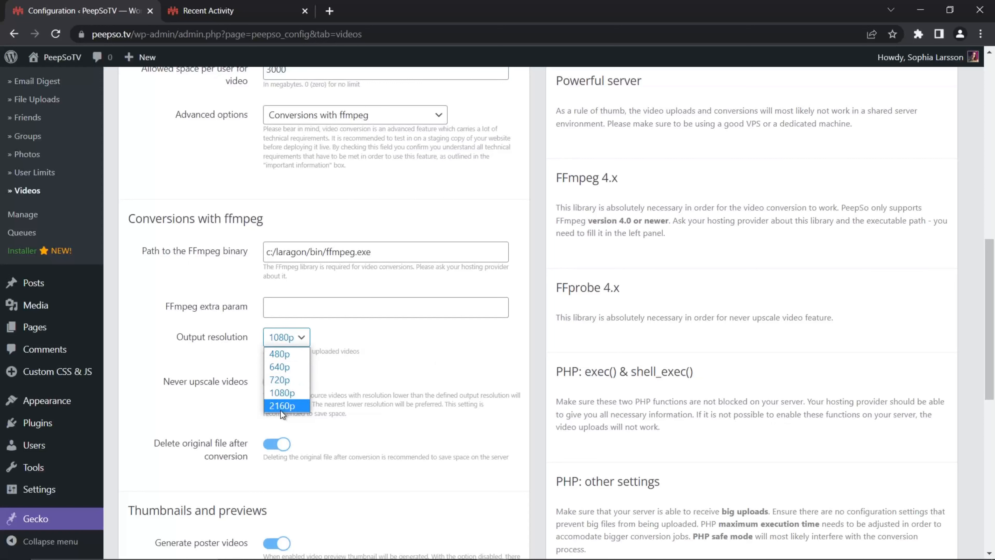
pyautogui.click(357, 331)
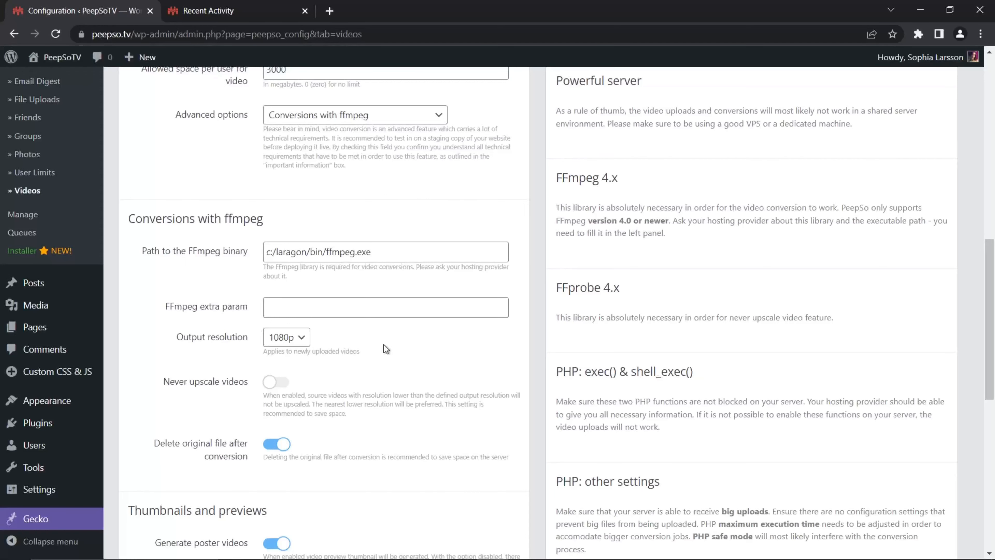
# Step: Enable Never upscale videos, highlight the path to the FFprobe binary, and review the output resolution choices
pyautogui.scroll(-2, 386, 346)
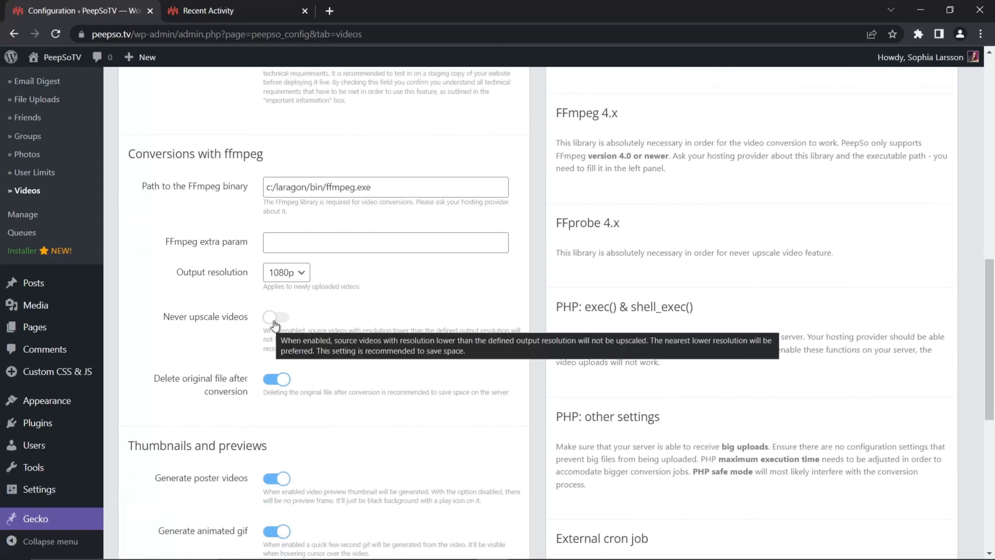
pyautogui.click(274, 320)
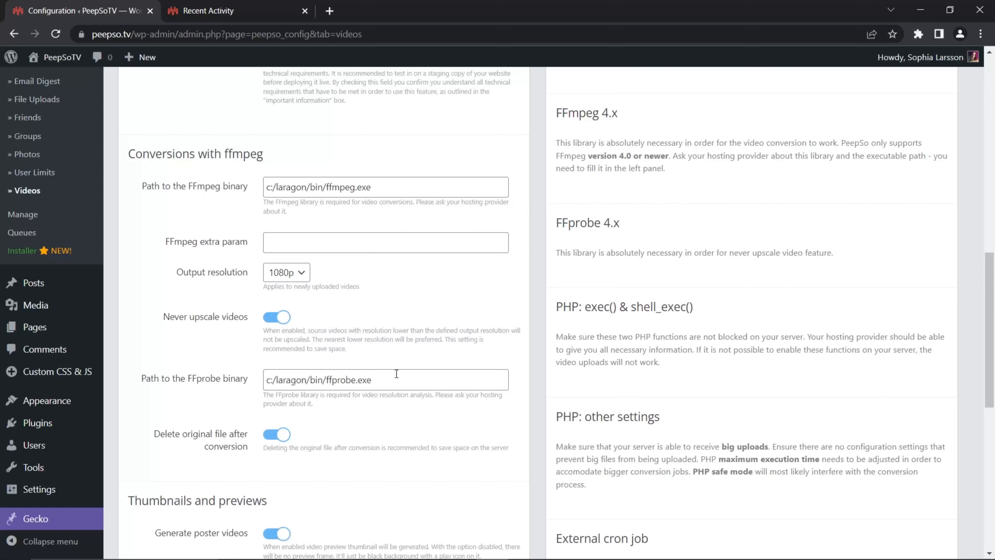
pyautogui.moveTo(395, 380); pyautogui.dragTo(258, 382)
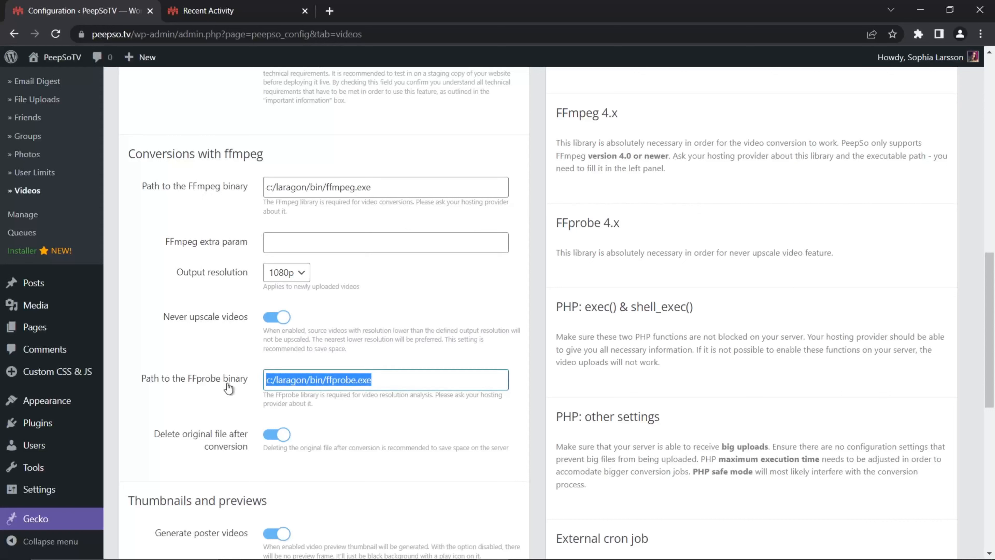
pyautogui.click(209, 395)
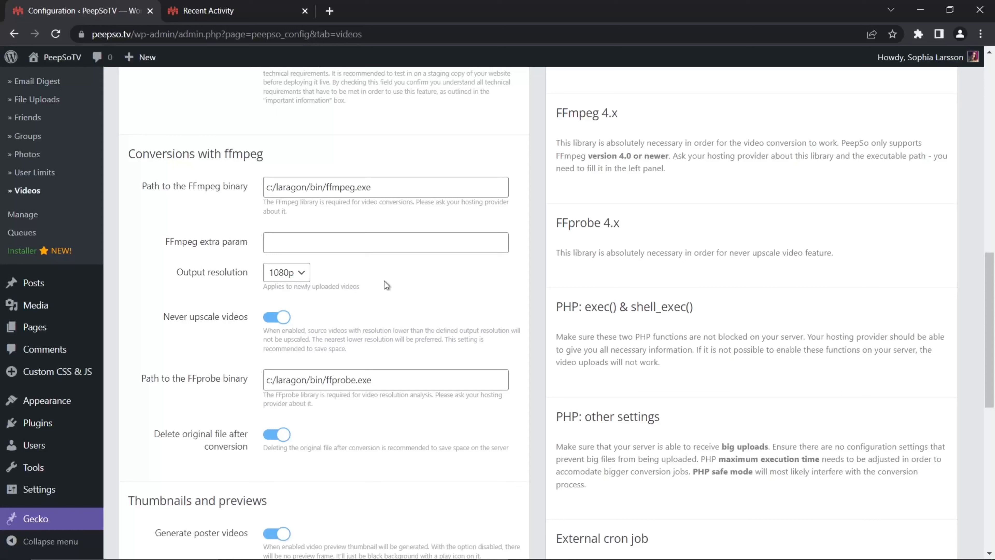
pyautogui.click(303, 272)
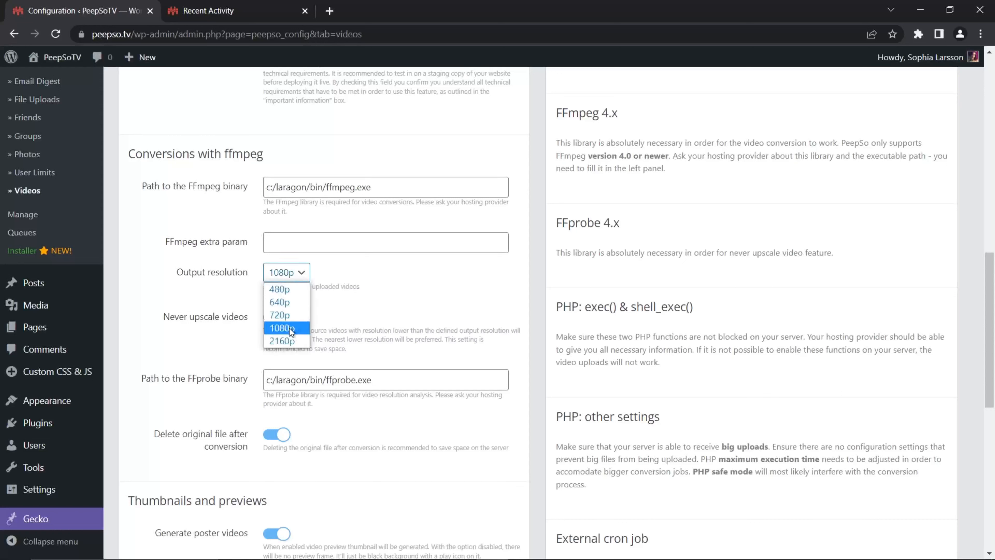
pyautogui.click(291, 274)
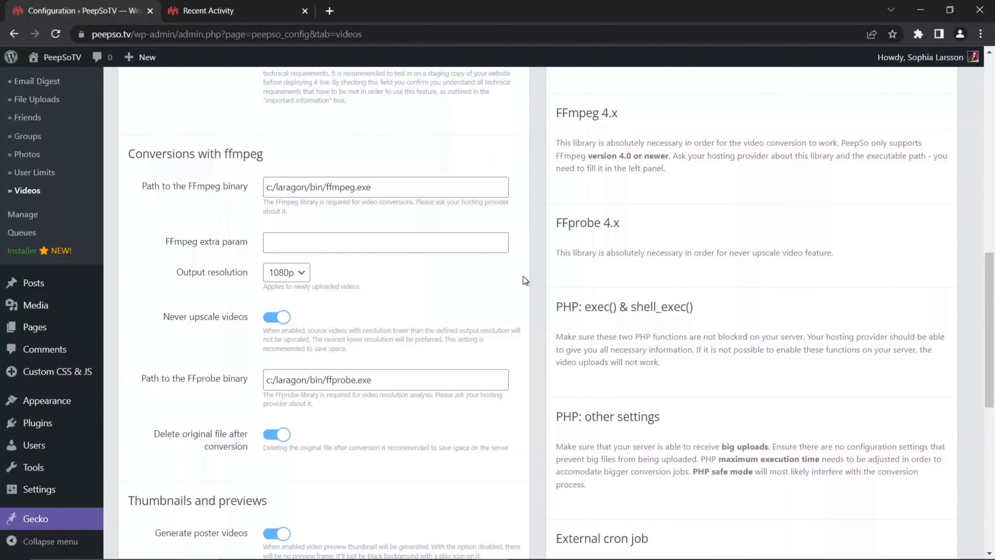
# Step: Save the Videos configuration settings
pyautogui.scroll(-3, 523, 276)
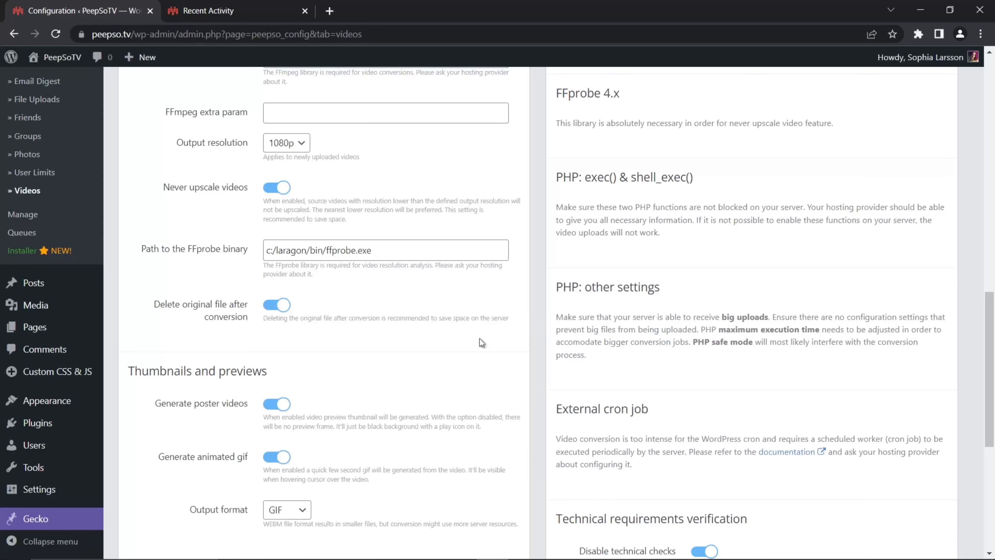
pyautogui.scroll(-5, 535, 344)
pyautogui.scroll(-3, 535, 344)
pyautogui.click(509, 478)
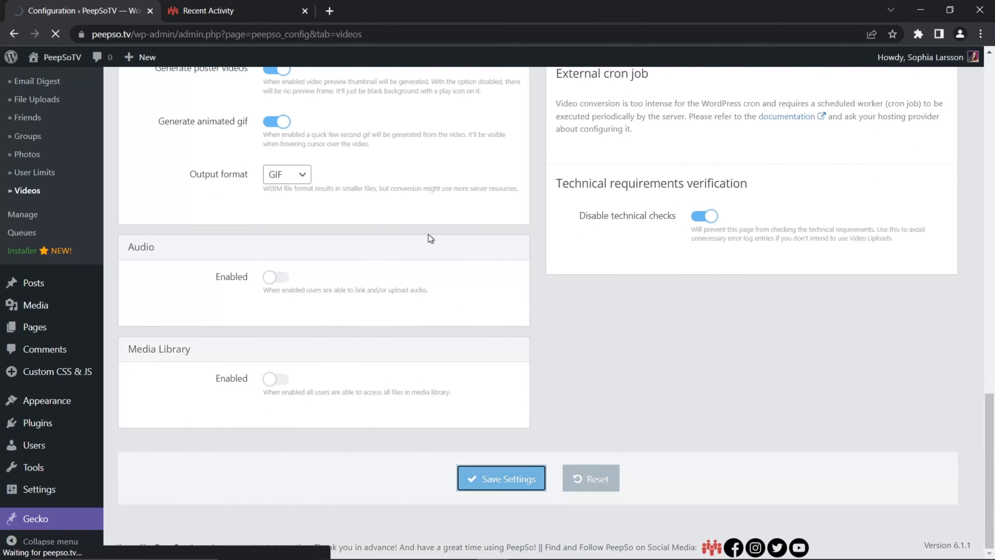
pyautogui.scroll(5, 425, 233)
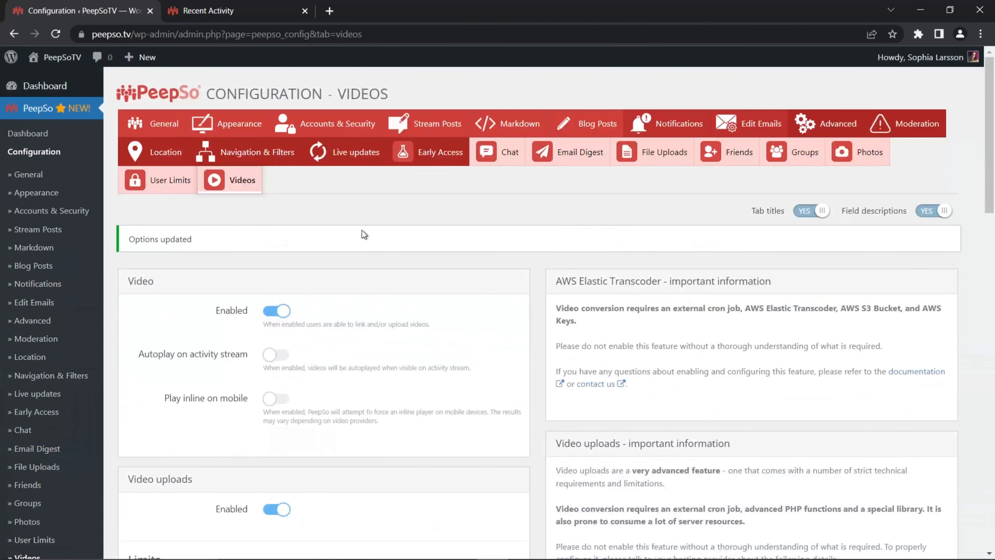
# Step: Switch the output format under Thumbnails and previews to Both and back to GIF
pyautogui.scroll(-15, 363, 233)
pyautogui.scroll(-7, 363, 235)
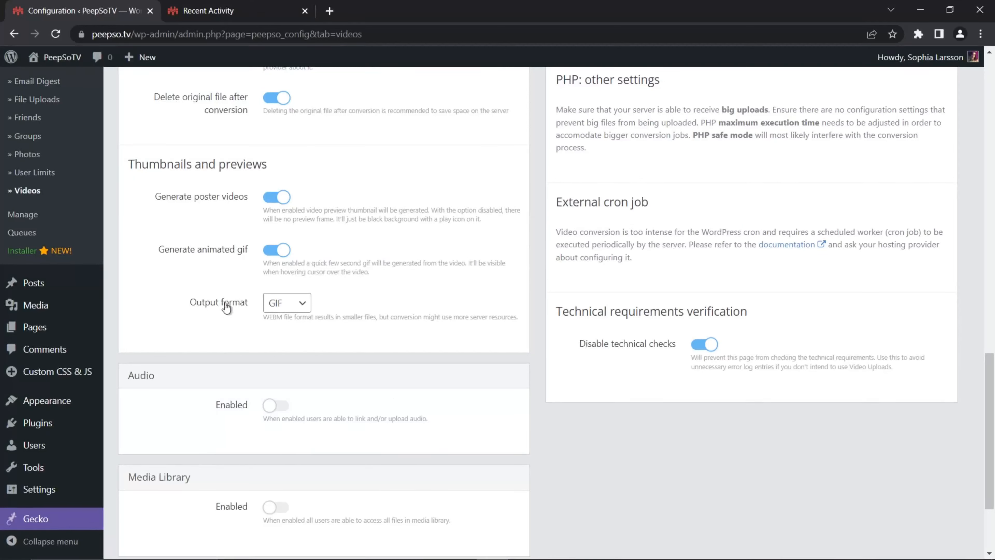
pyautogui.click(288, 304)
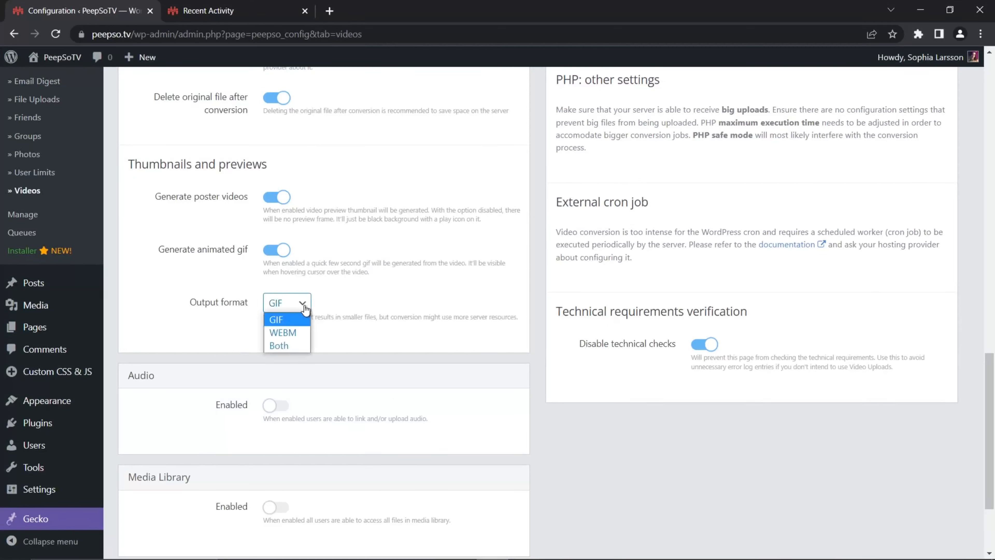
pyautogui.click(280, 346)
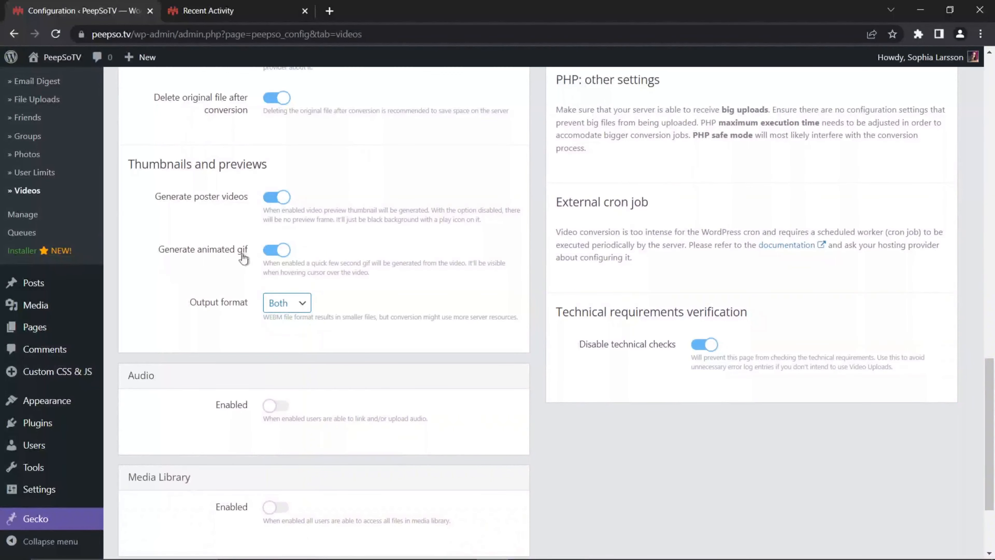
pyautogui.click(308, 304)
pyautogui.click(285, 320)
# Step: Turn Generate poster videos off and on again, and highlight its note about the black background with a play icon
pyautogui.click(277, 200)
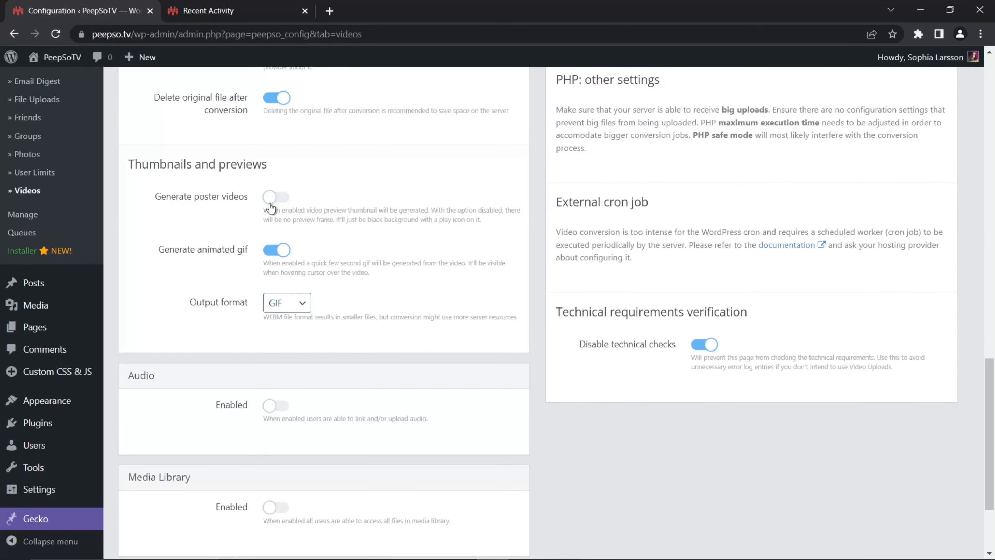
pyautogui.click(280, 201)
pyautogui.click(272, 201)
pyautogui.click(275, 201)
pyautogui.click(277, 200)
pyautogui.moveTo(261, 204)
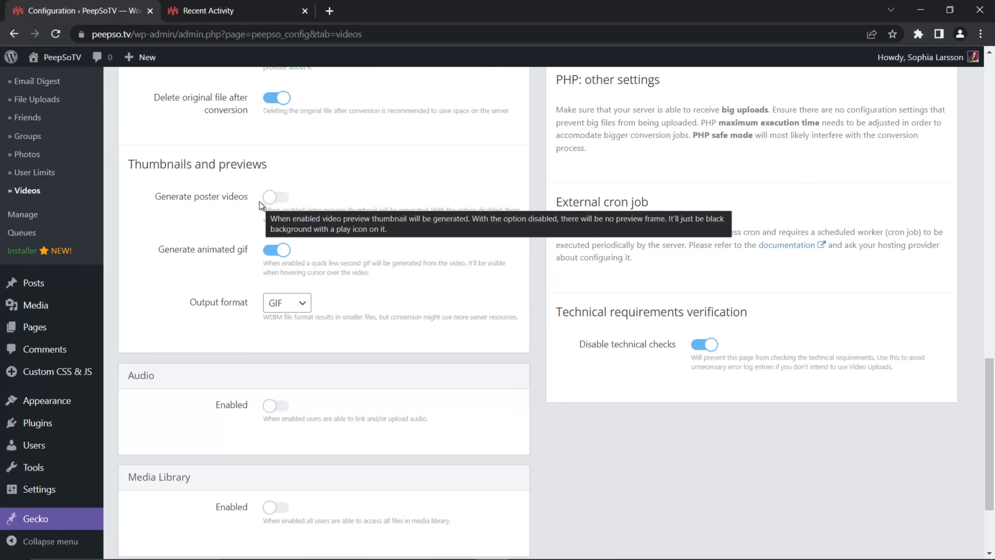
pyautogui.click(273, 198)
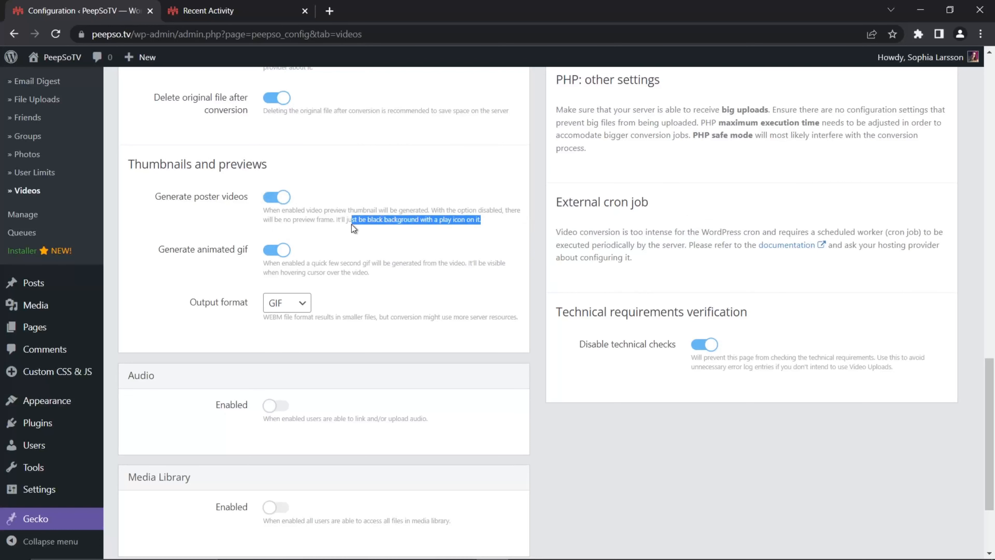
pyautogui.moveTo(365, 224); pyautogui.dragTo(413, 222)
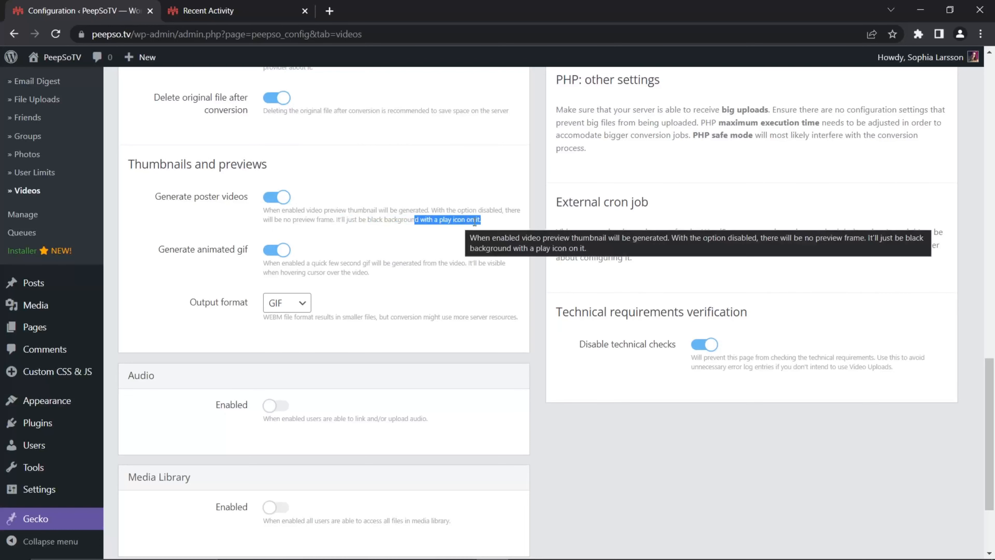
pyautogui.click(201, 225)
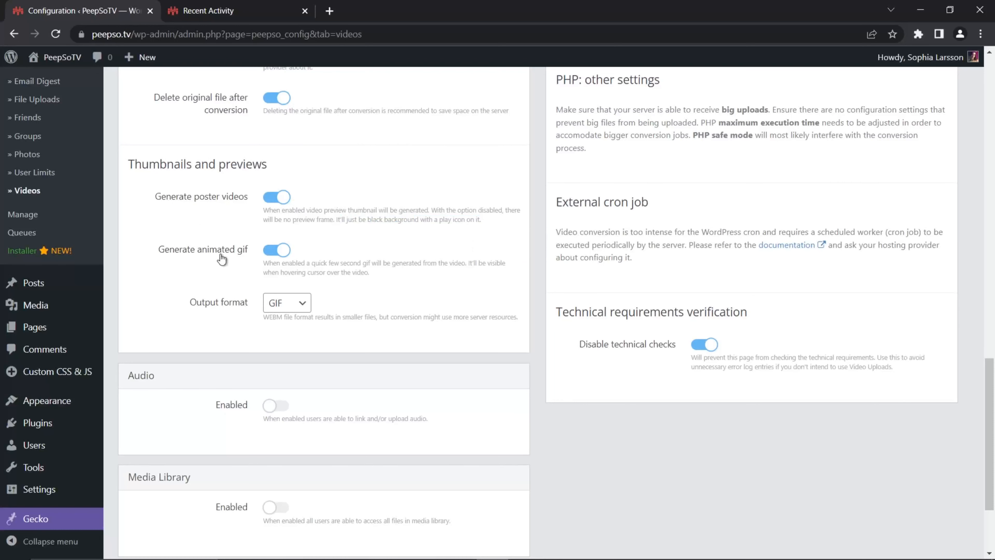
# Step: Turn Generate animated gif off and on again, and save the Videos configuration settings
pyautogui.click(281, 255)
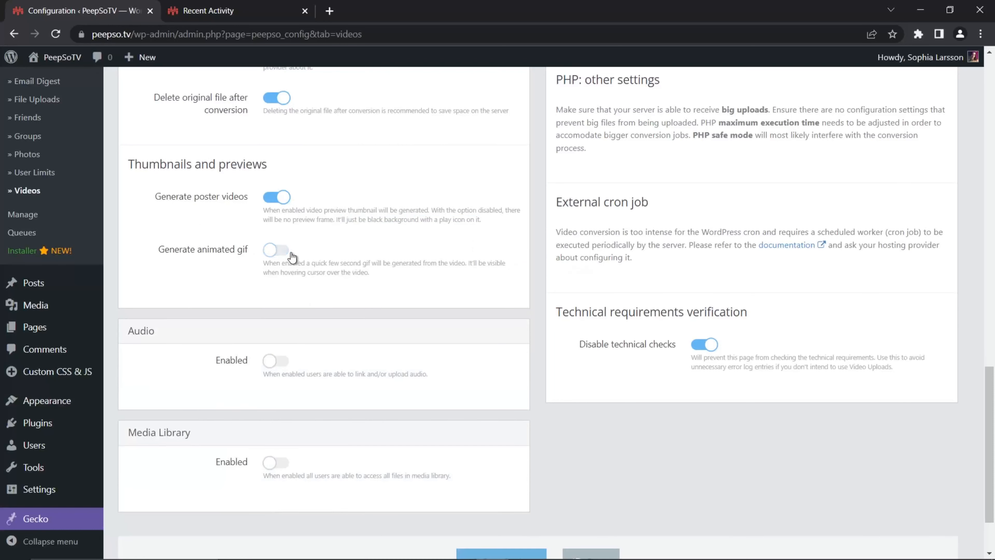
pyautogui.click(277, 254)
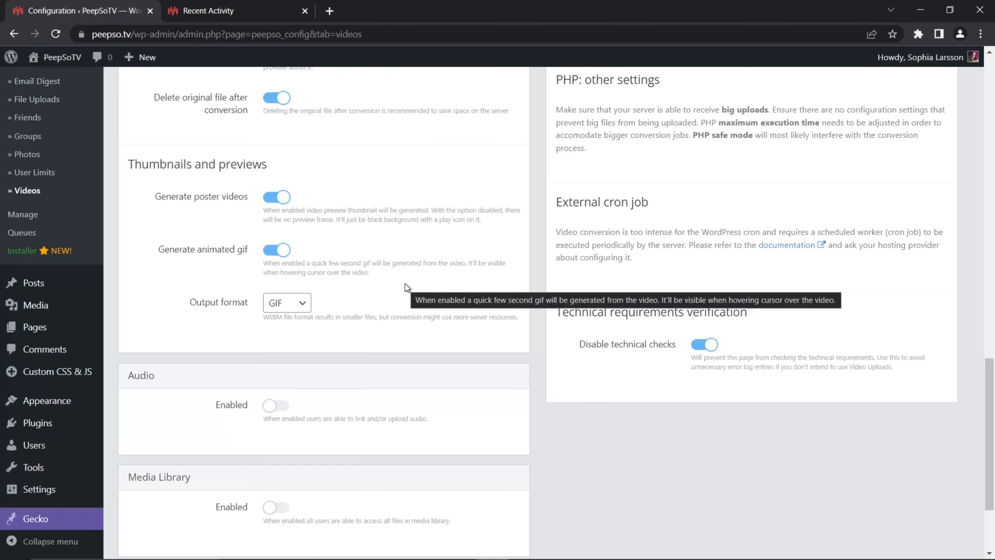
pyautogui.scroll(-3, 549, 429)
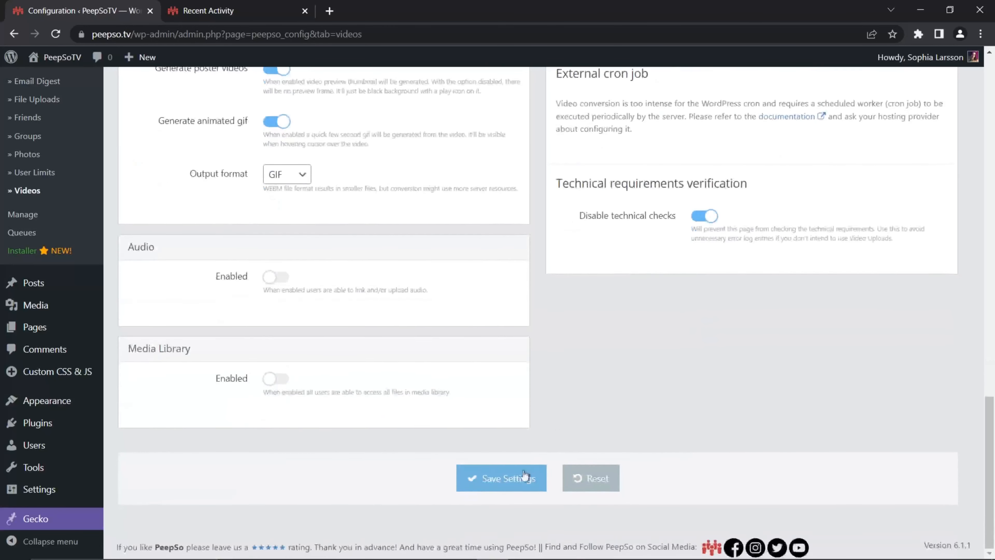
pyautogui.click(533, 466)
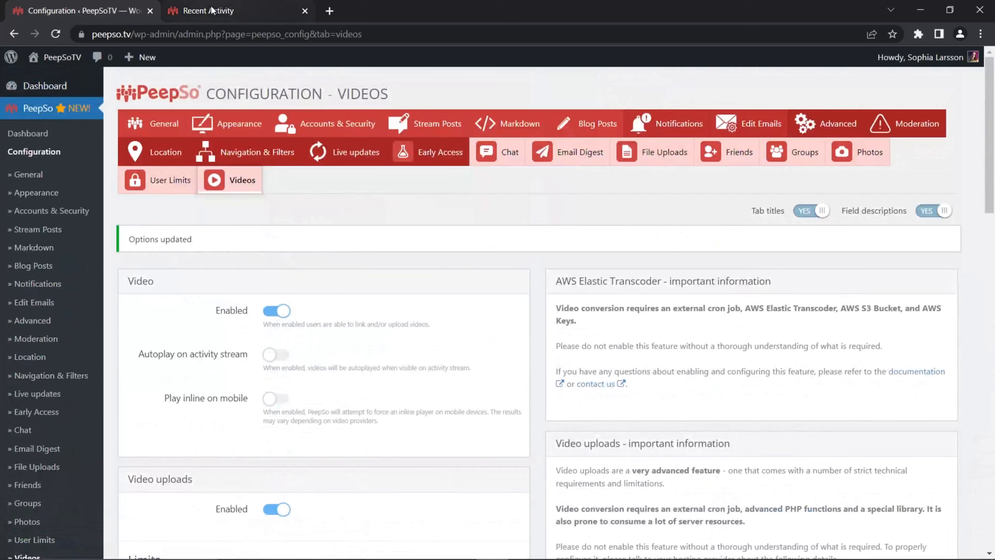
# Step: Start a video post on the Recent Activity page and compare its maximum file size with the limit in the Videos configuration
pyautogui.click(215, 11)
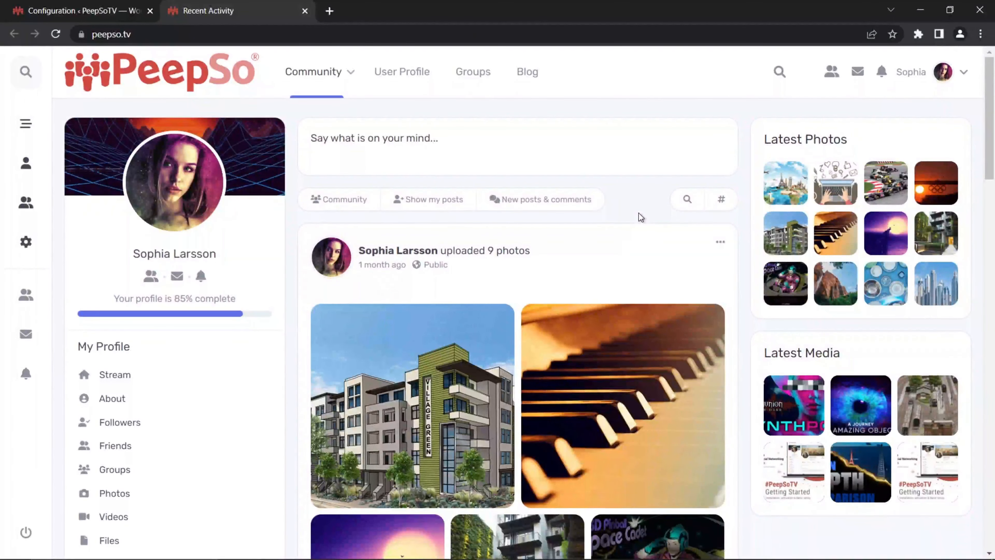
pyautogui.click(402, 132)
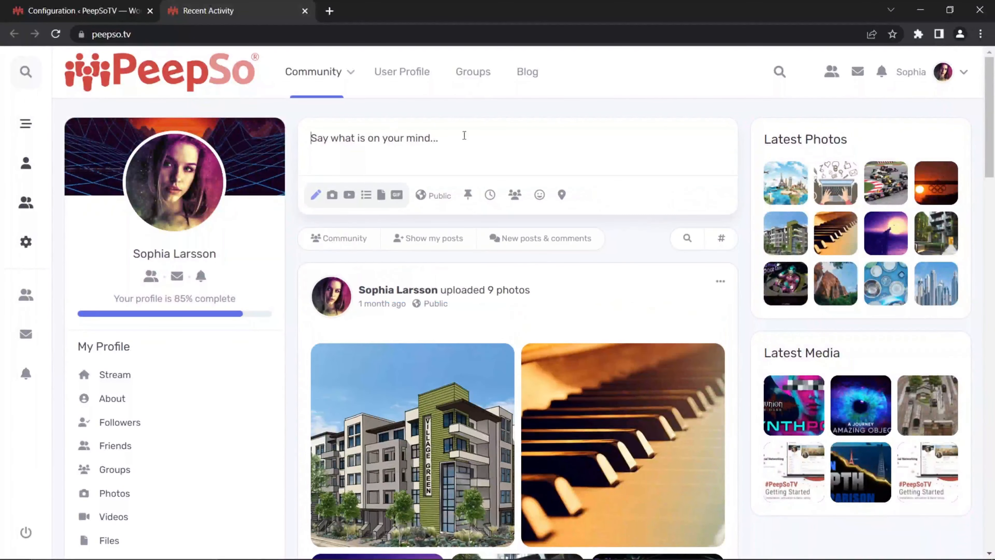
pyautogui.click(366, 194)
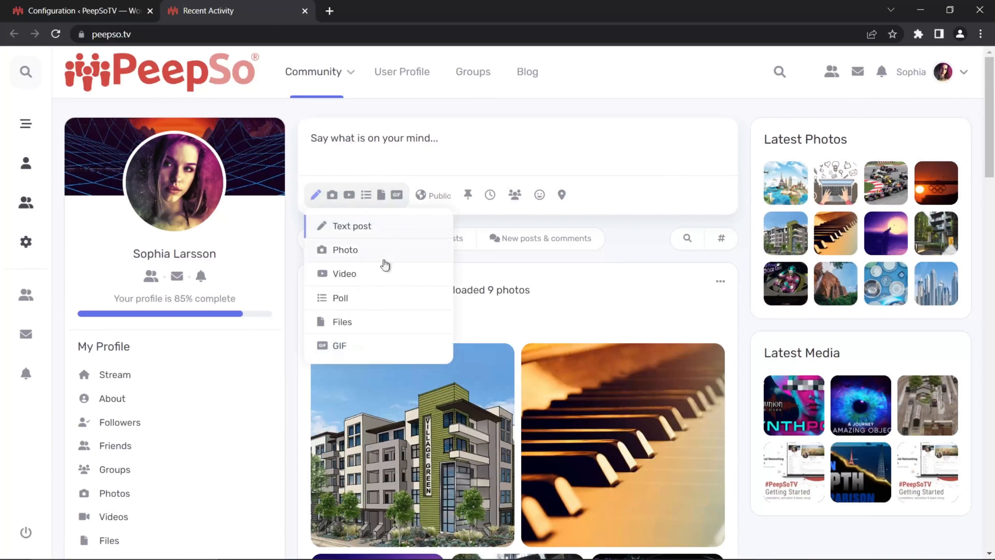
pyautogui.click(376, 272)
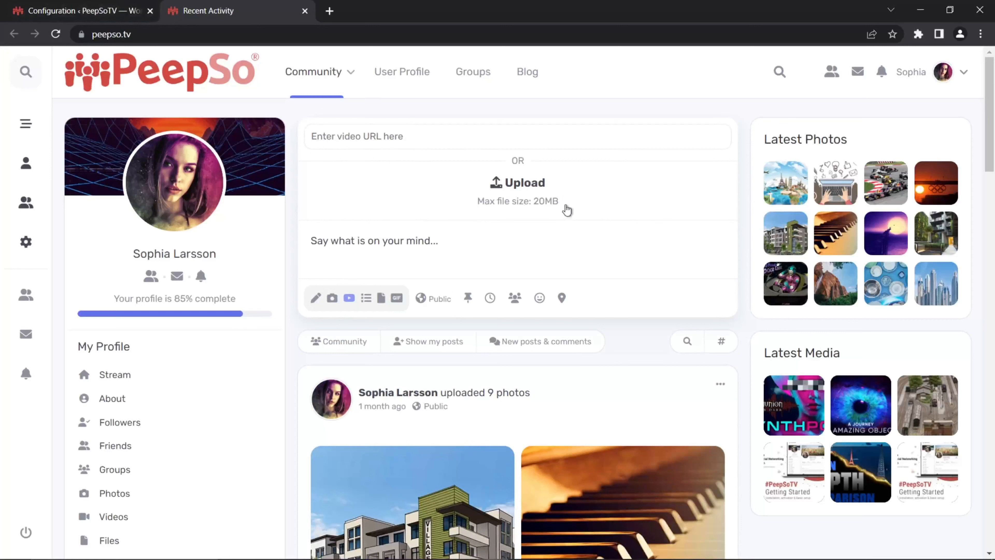
pyautogui.click(79, 10)
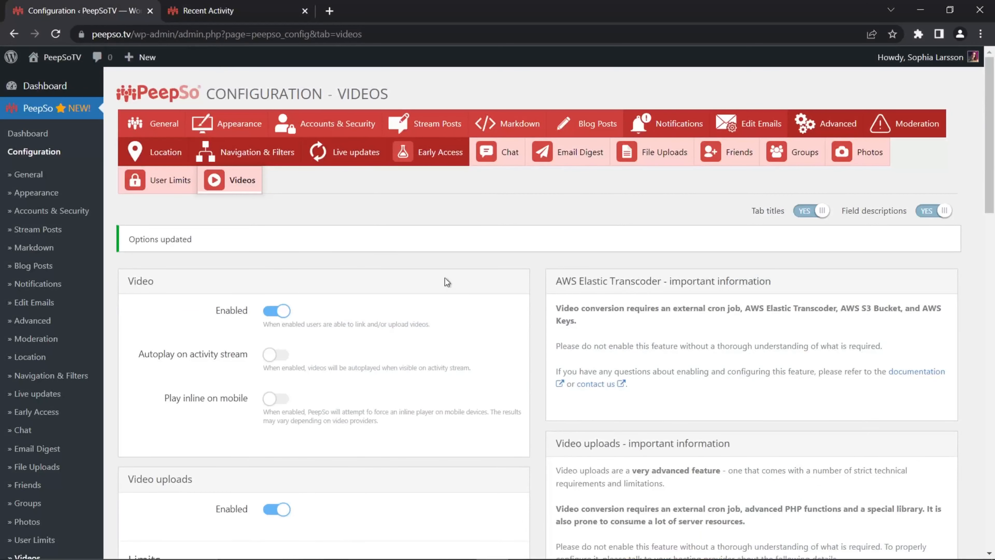
pyautogui.scroll(-8, 439, 278)
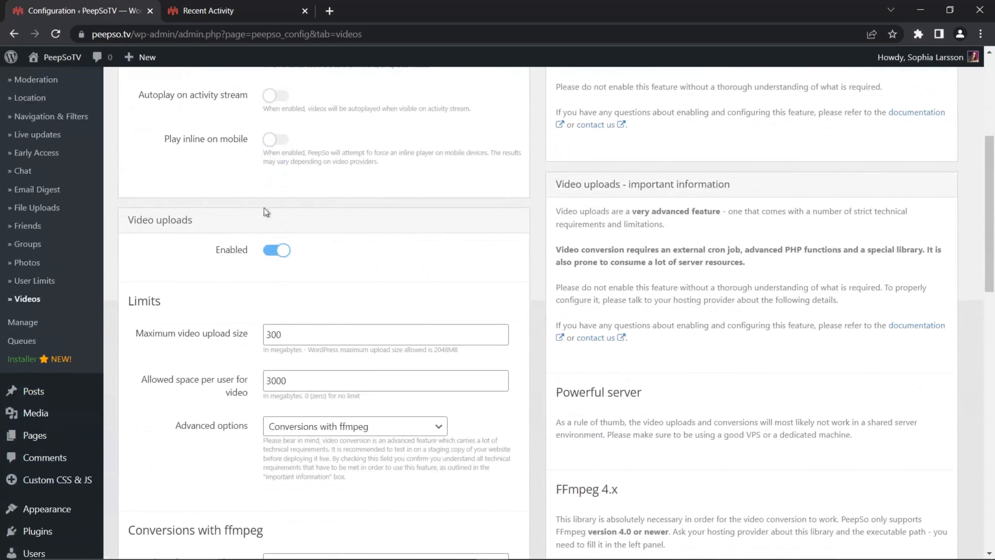
# Step: Reload the Recent Activity page and start a new video post in the composer
pyautogui.click(202, 11)
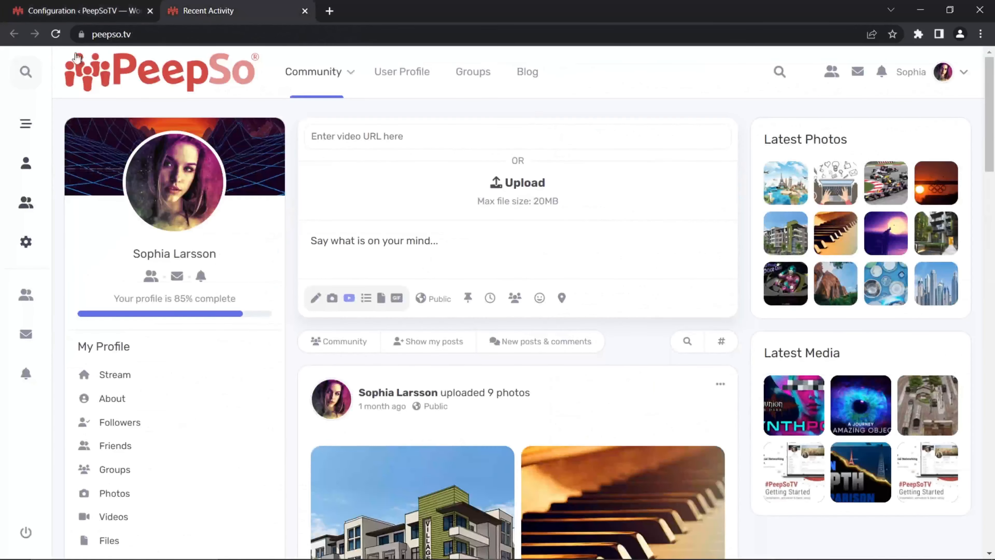
pyautogui.click(54, 40)
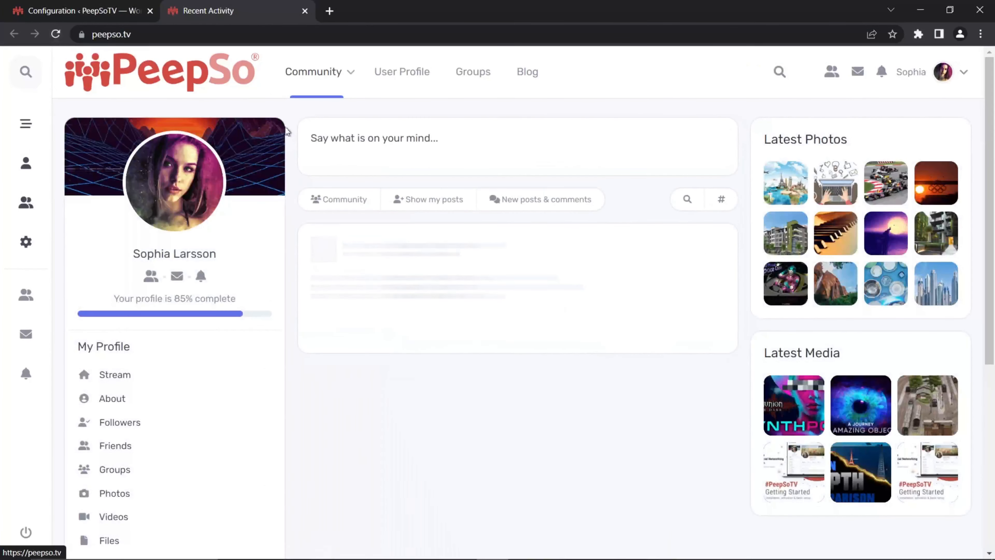
pyautogui.click(443, 139)
pyautogui.click(366, 195)
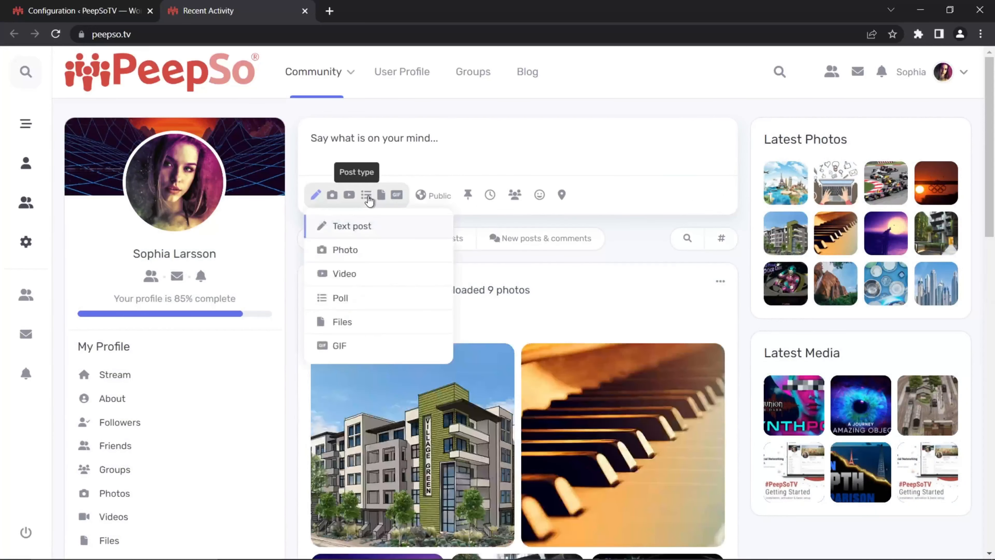
pyautogui.click(351, 273)
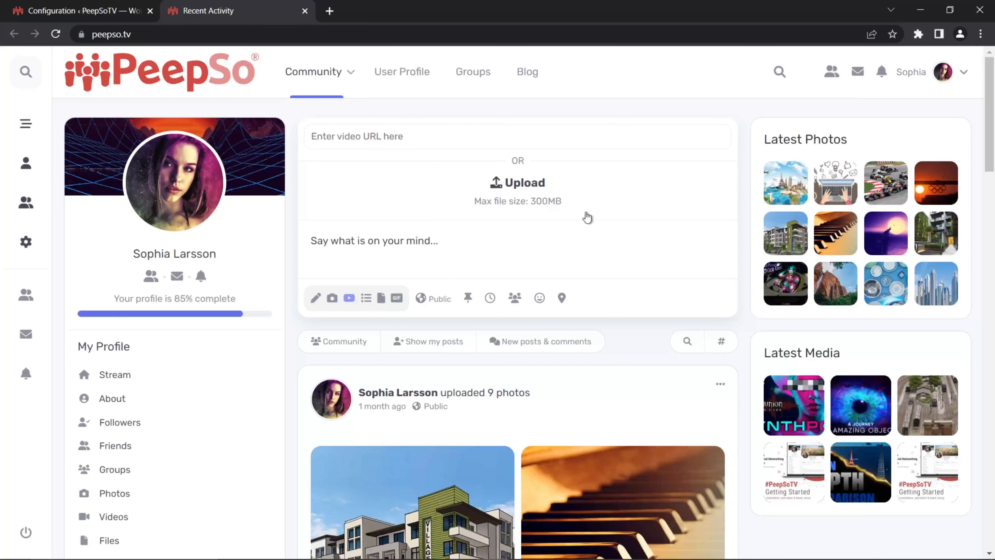
# Step: Upload sample-video-2.mp4 from the videos folder to the new video post
pyautogui.click(348, 135)
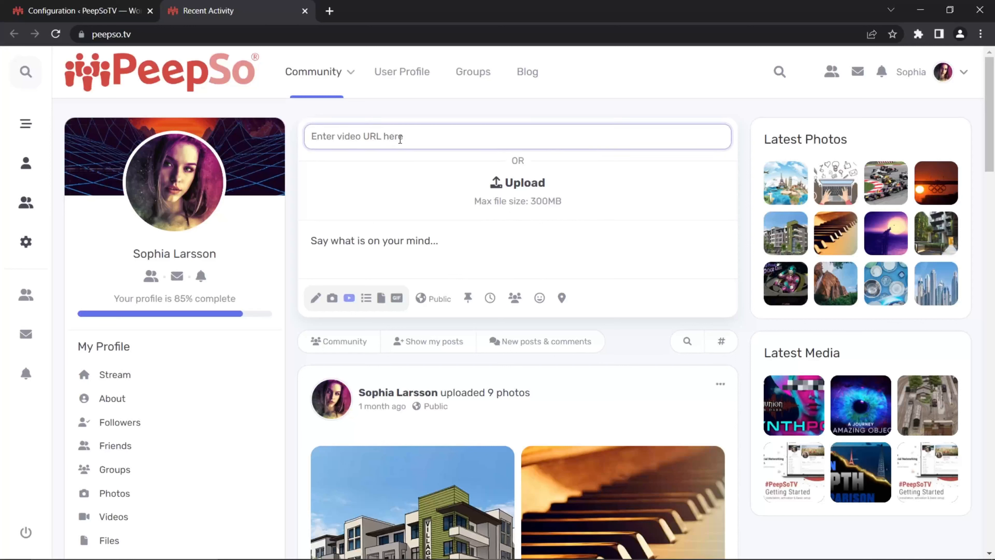
pyautogui.click(522, 192)
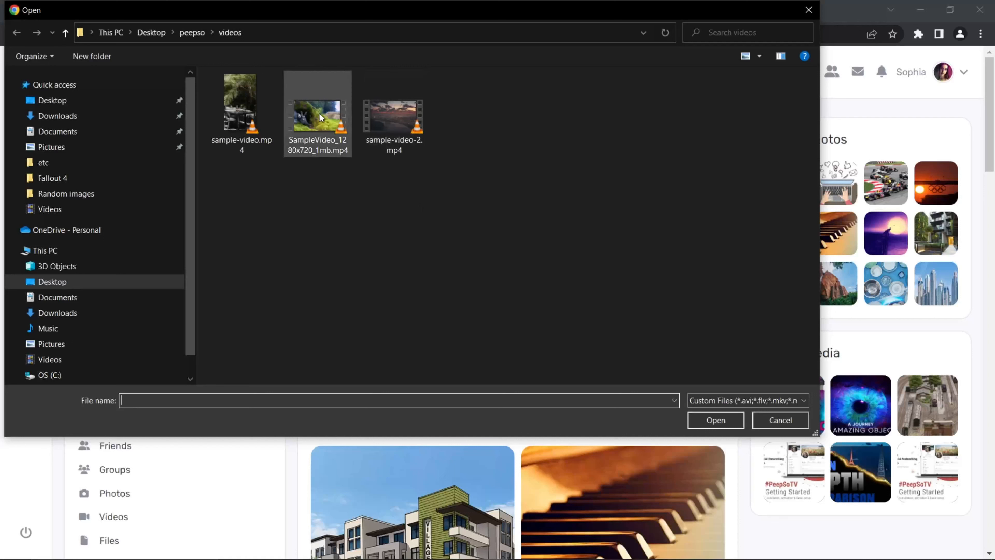
pyautogui.click(393, 117)
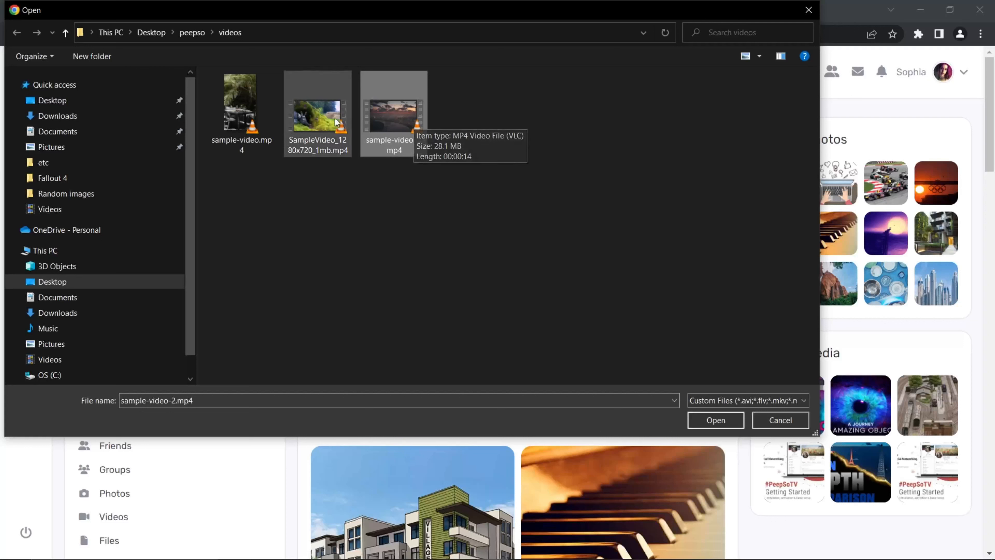
pyautogui.click(317, 119)
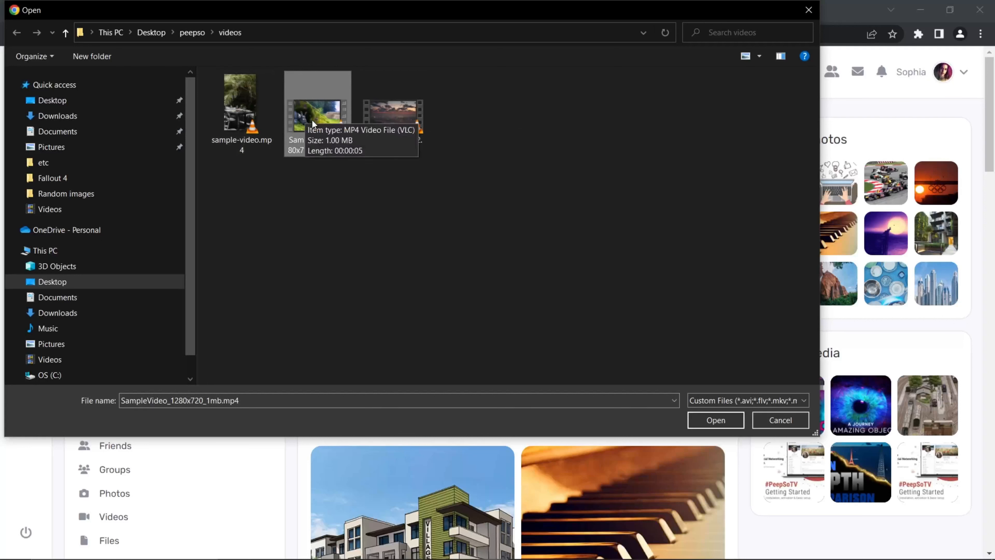
pyautogui.click(387, 120)
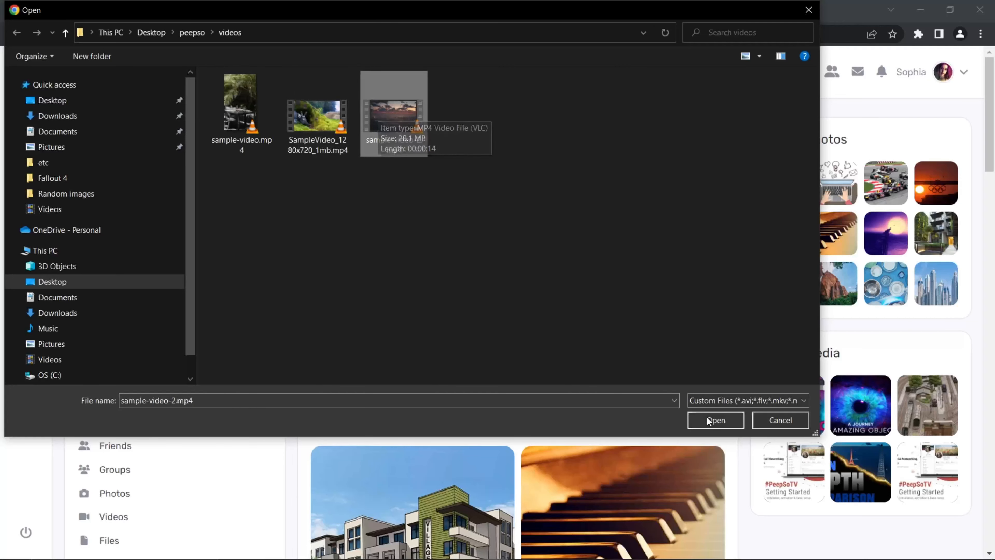
pyautogui.click(715, 420)
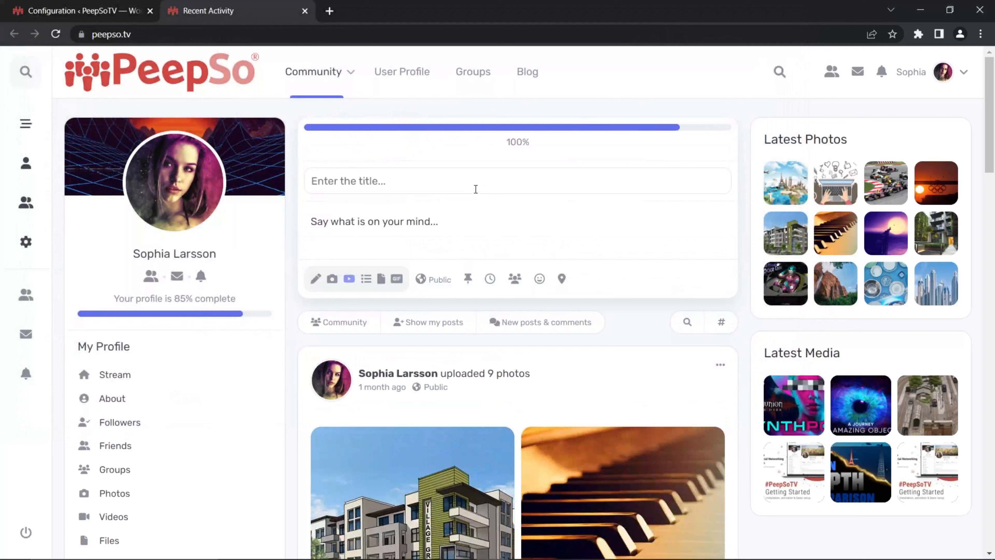
# Step: Title the uploaded video "My Awesome Video" and publish the post without a description
pyautogui.click(371, 221)
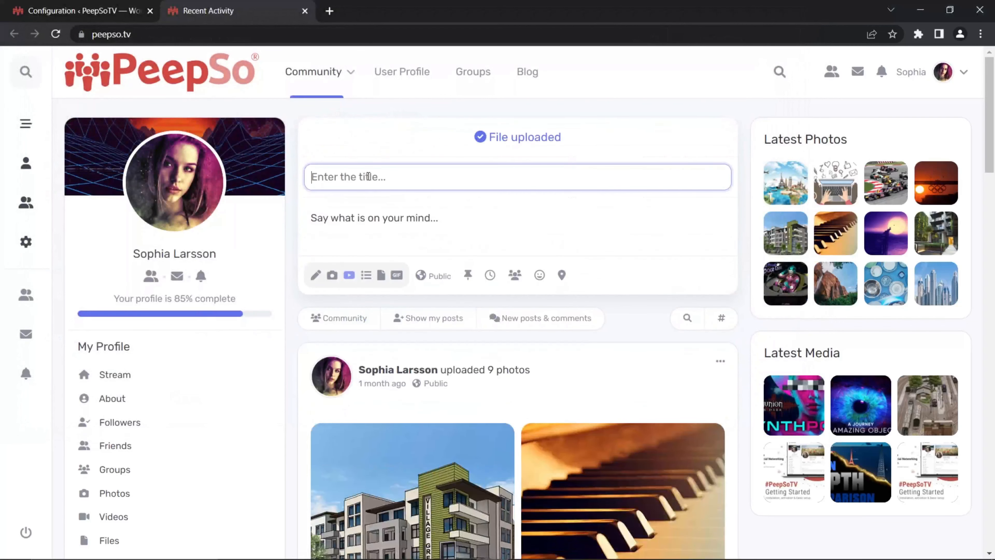
pyautogui.write('My ')
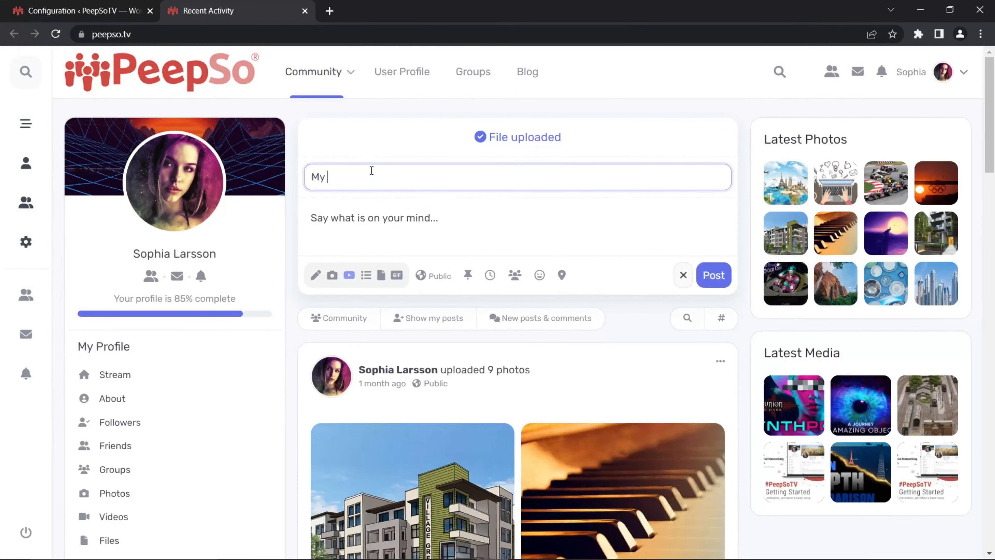
pyautogui.write('Awesome Video')
pyautogui.click(432, 226)
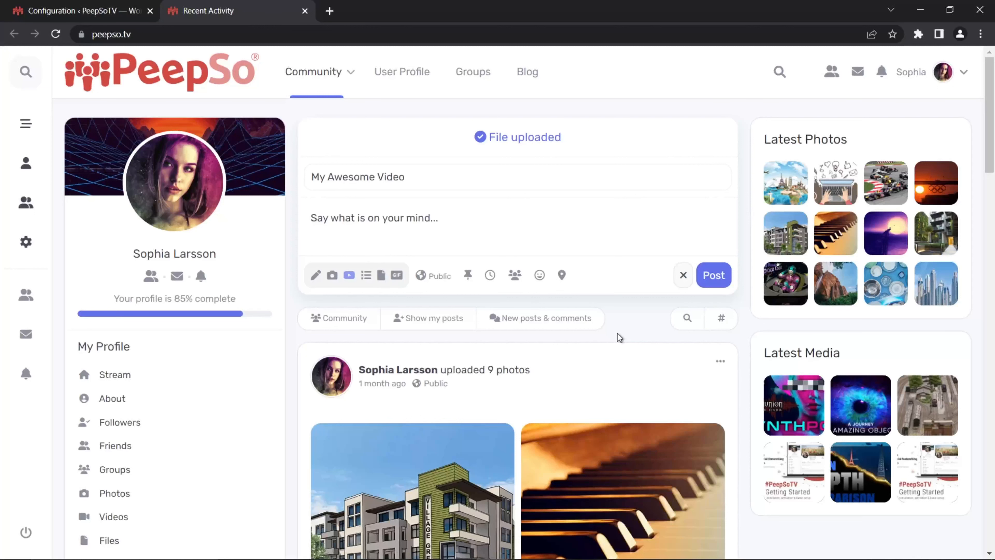
pyautogui.click(713, 278)
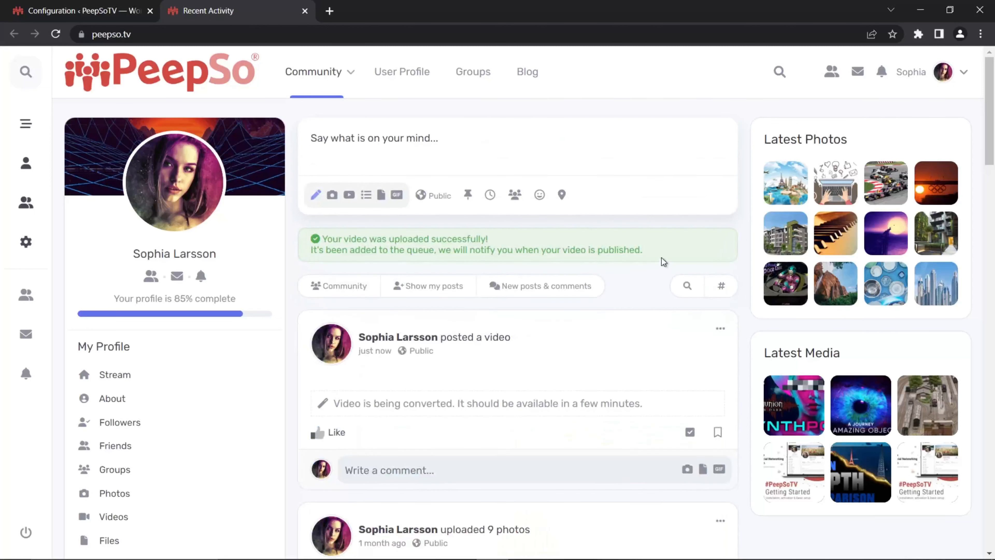
# Step: Highlight the upload notice above the activity stream and the conversion note inside the new video post
pyautogui.moveTo(646, 251); pyautogui.dragTo(320, 239)
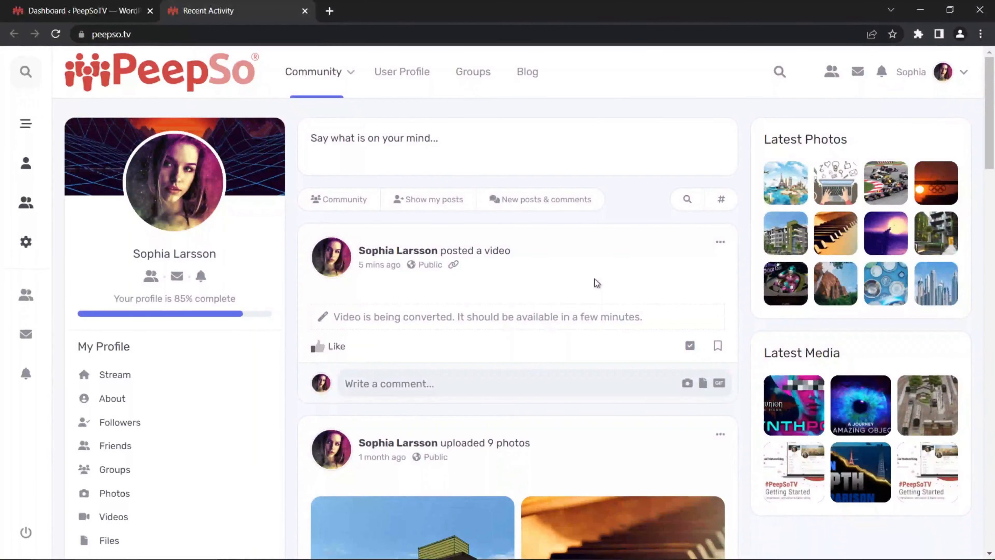
pyautogui.moveTo(647, 313); pyautogui.dragTo(328, 322)
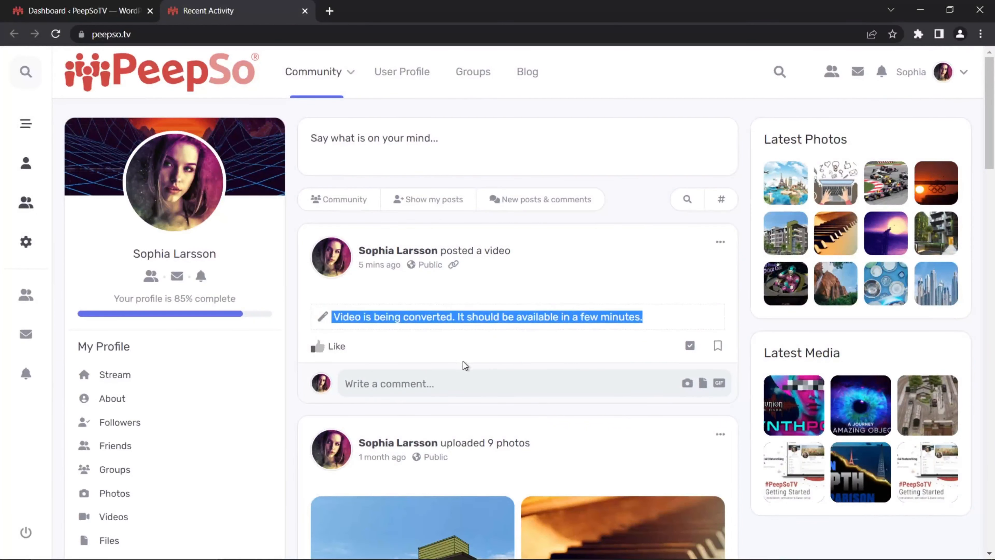
pyautogui.click(470, 353)
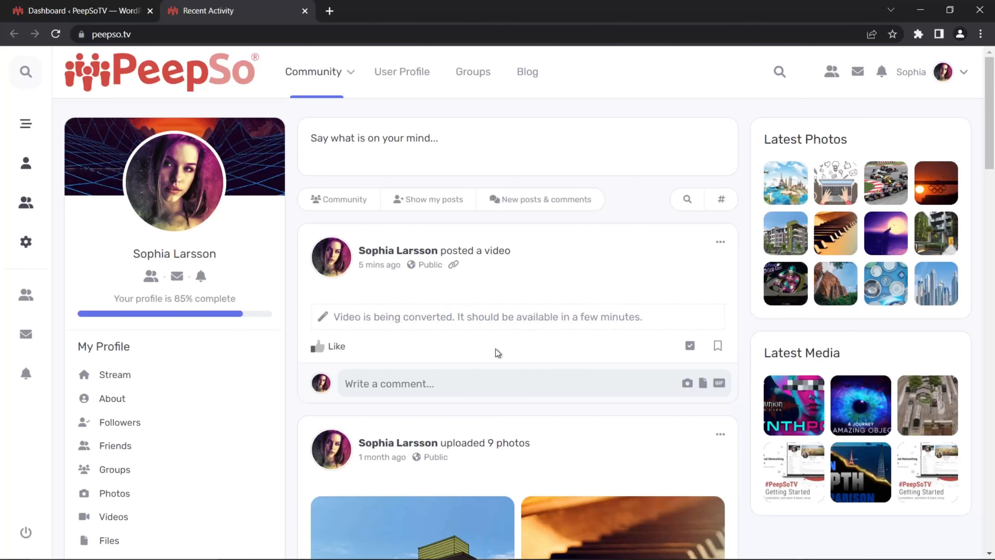
# Step: Open the PeepSo Video Uploads queue in the WordPress admin, and highlight the uploaded video's status and the explanation of Waiting
pyautogui.click(139, 18)
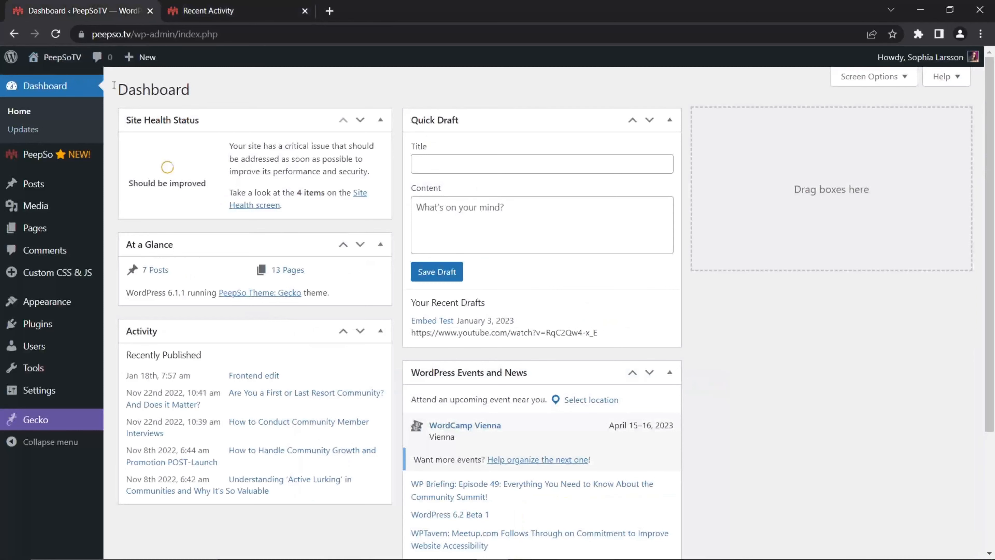
pyautogui.moveTo(32, 157)
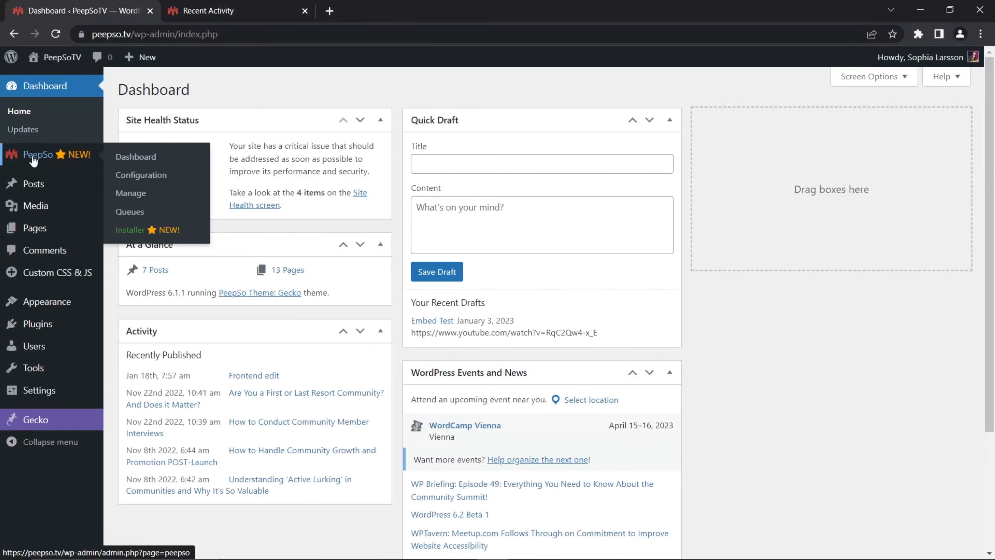
pyautogui.click(124, 216)
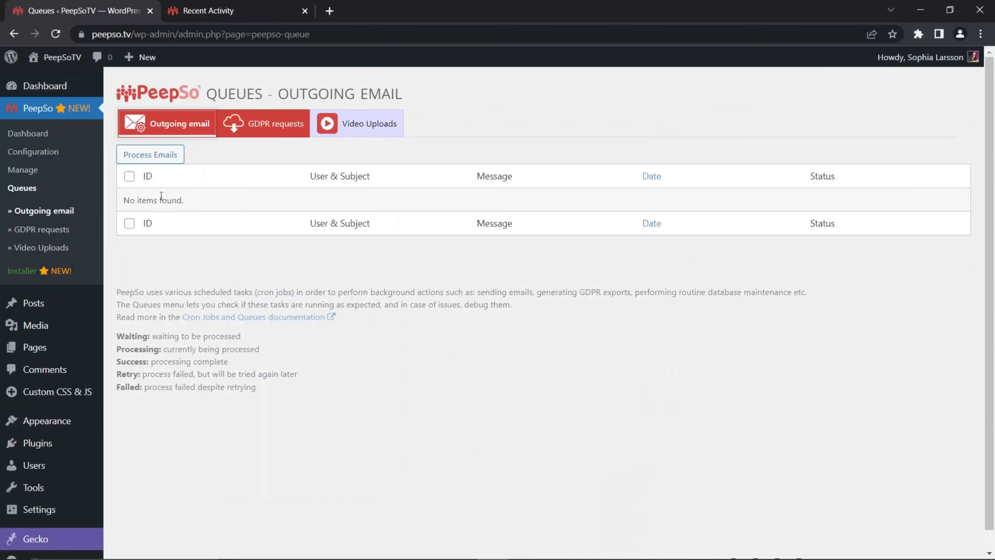
pyautogui.click(364, 125)
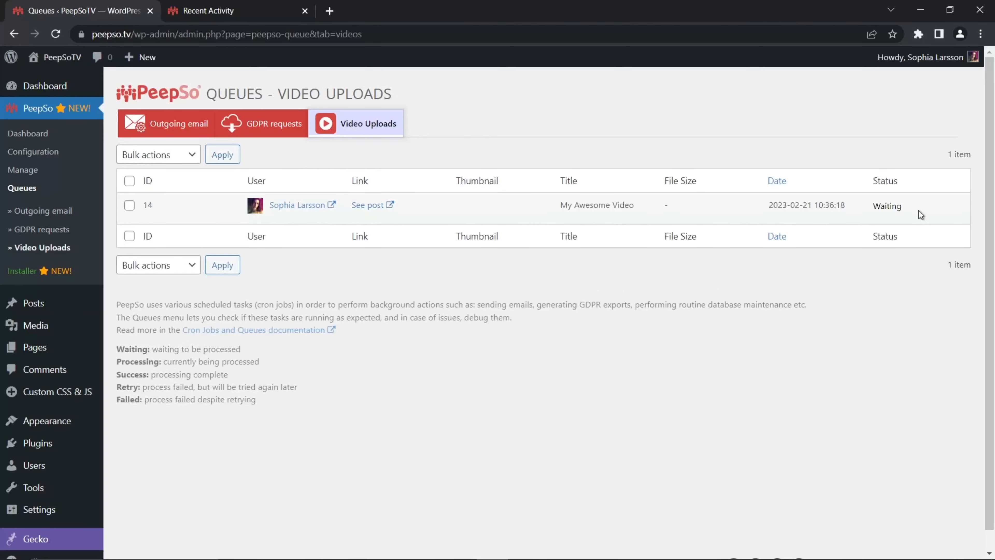
pyautogui.moveTo(890, 208); pyautogui.dragTo(874, 208)
pyautogui.moveTo(241, 349); pyautogui.dragTo(110, 355)
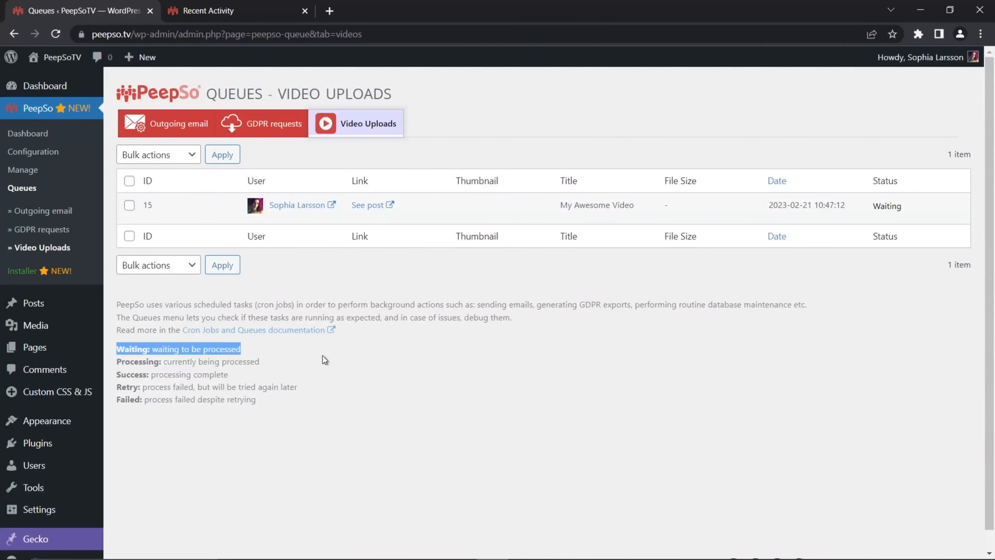
pyautogui.click(420, 371)
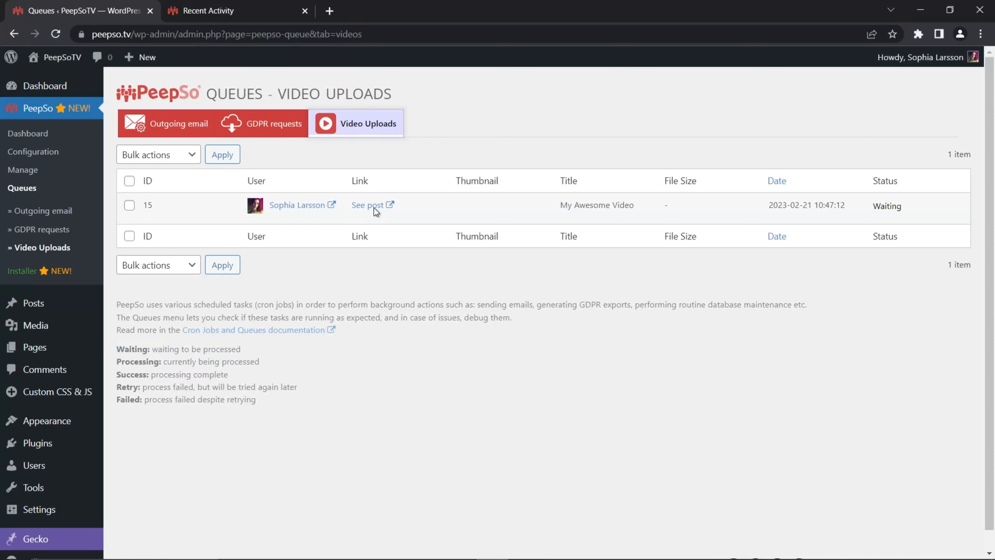
pyautogui.click(216, 13)
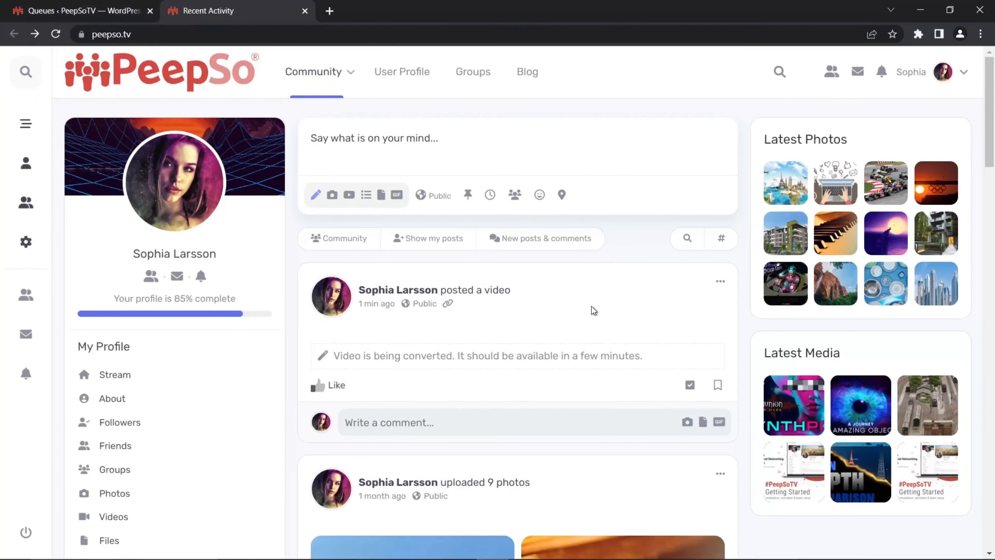
pyautogui.click(174, 34)
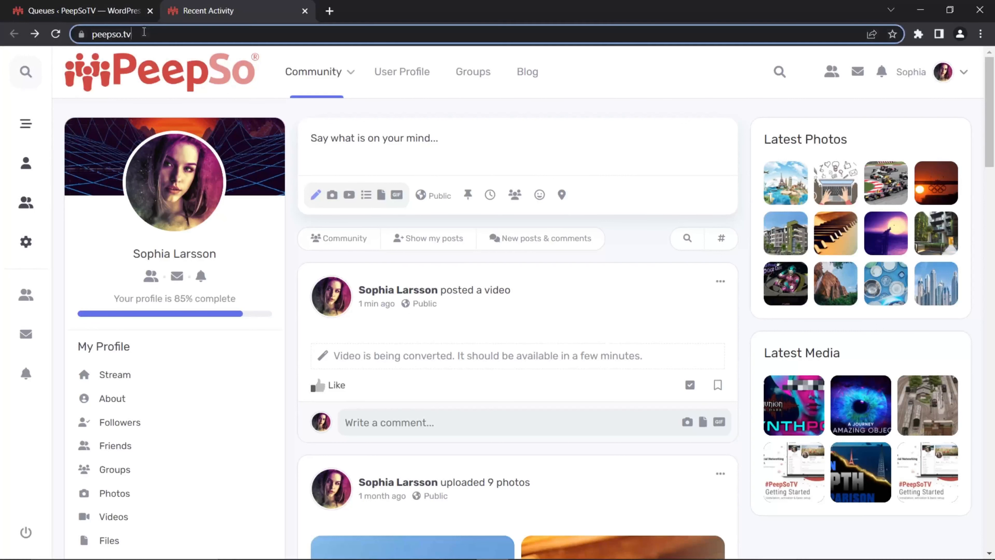
pyautogui.write('/?')
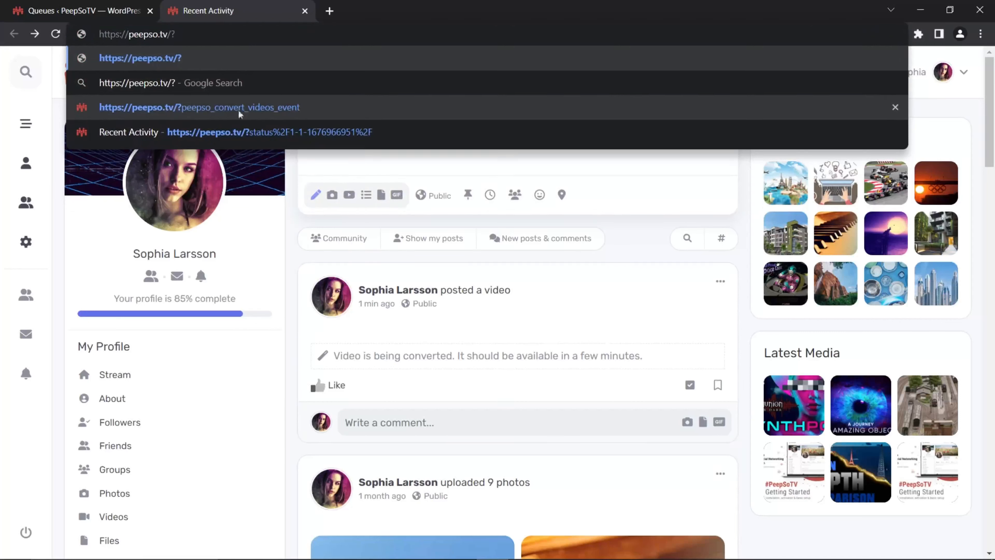
pyautogui.click(252, 107)
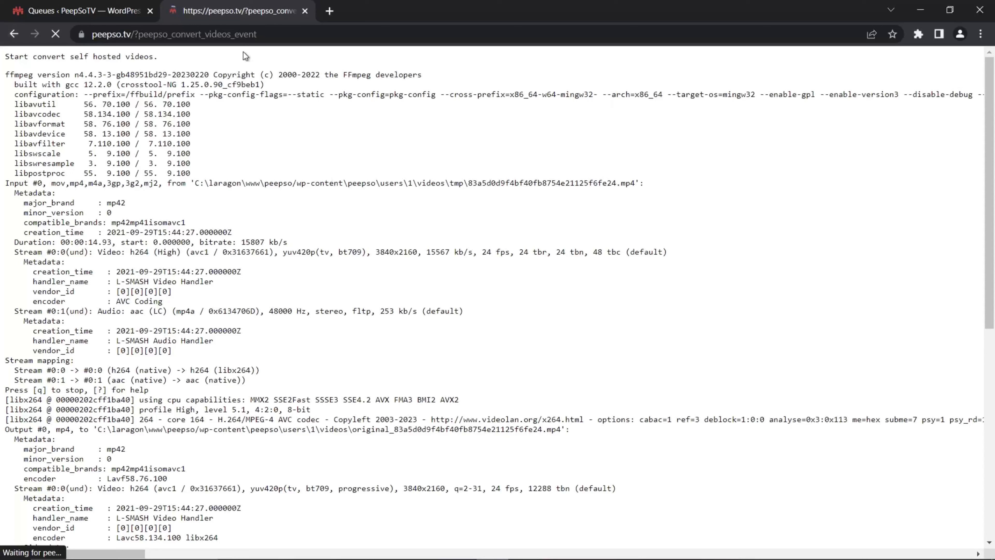
pyautogui.click(270, 35)
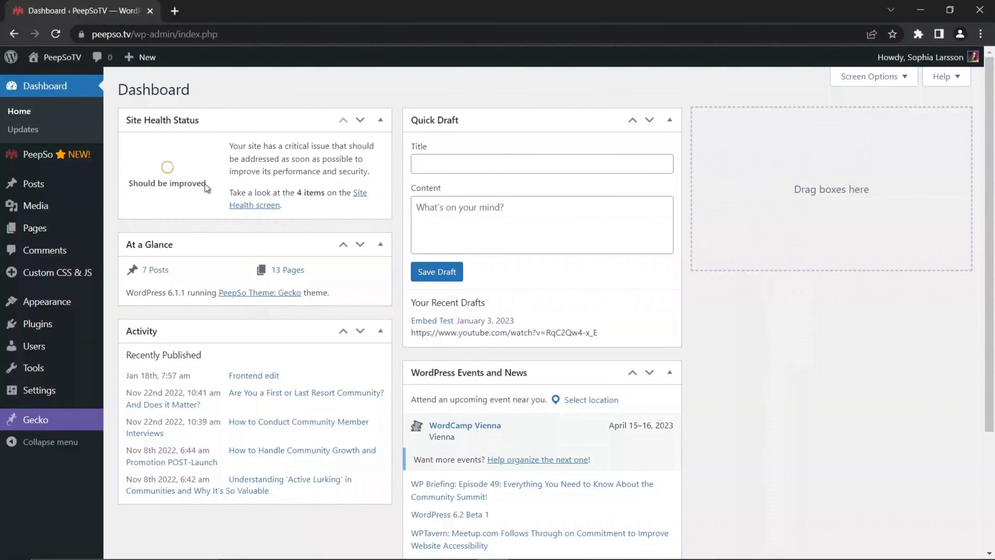
# Step: Open the PeepSo Video Uploads queue from the WordPress dashboard and highlight the status of "My Awesome Video"
pyautogui.moveTo(28, 161)
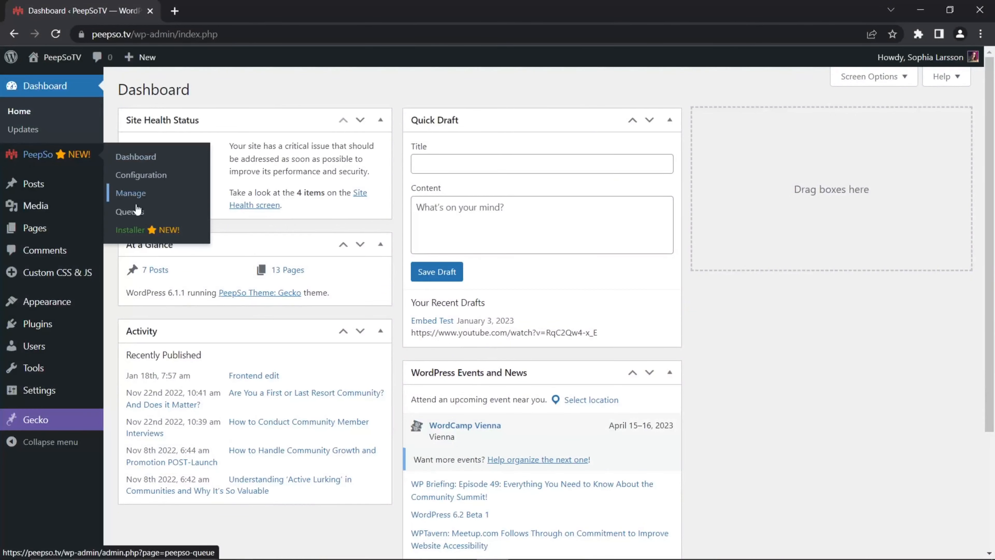
pyautogui.click(133, 217)
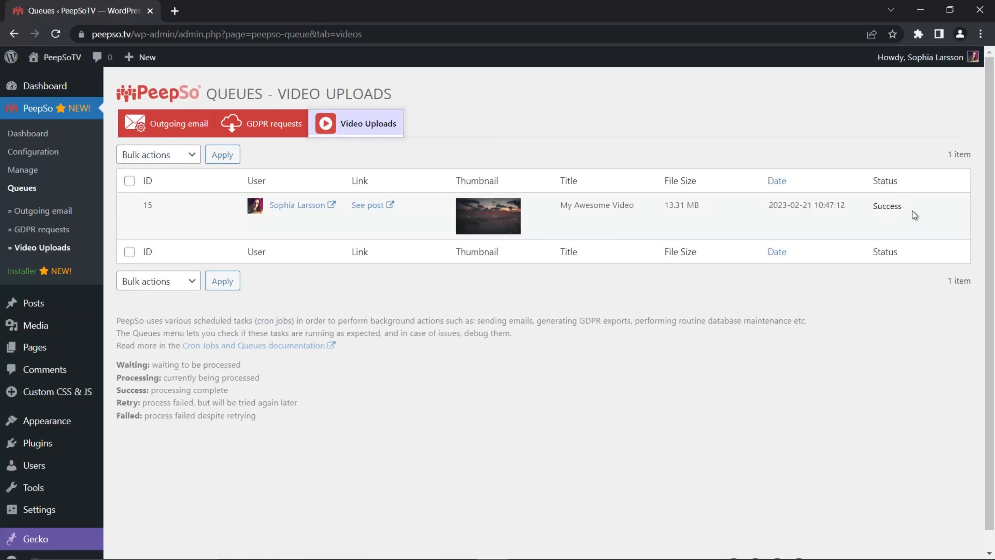
pyautogui.moveTo(912, 211); pyautogui.dragTo(875, 210)
pyautogui.click(881, 221)
# Step: Open the community in a new browser tab and view the "My Awesome Video" post in the activity stream
pyautogui.moveTo(59, 59)
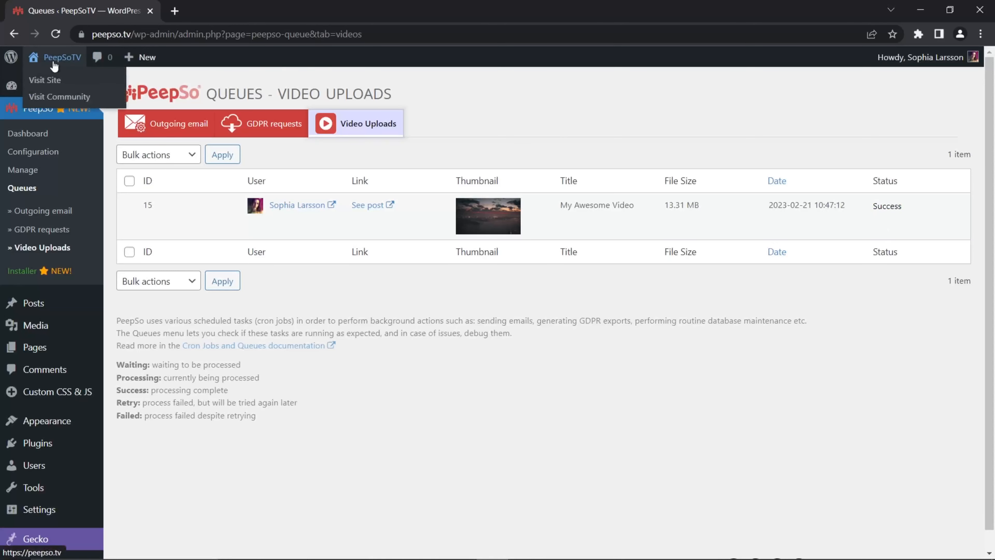
pyautogui.rightClick(59, 96)
pyautogui.click(73, 105)
pyautogui.click(211, 12)
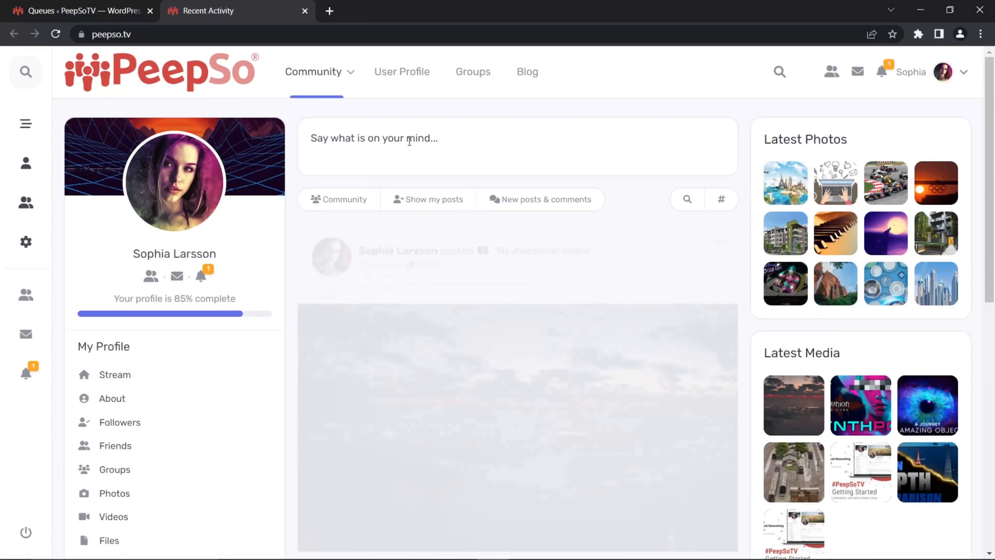
pyautogui.scroll(-3, 669, 220)
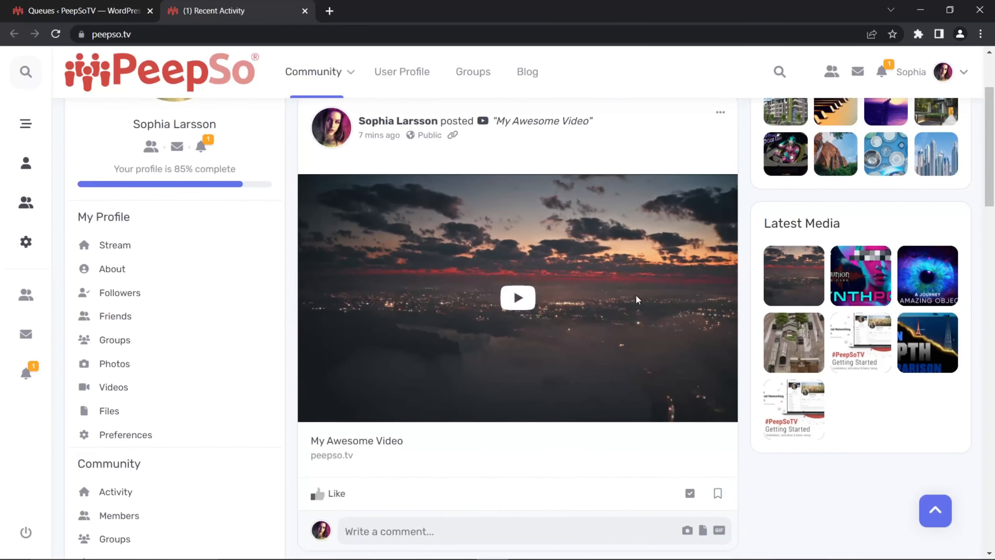
pyautogui.scroll(3, 643, 273)
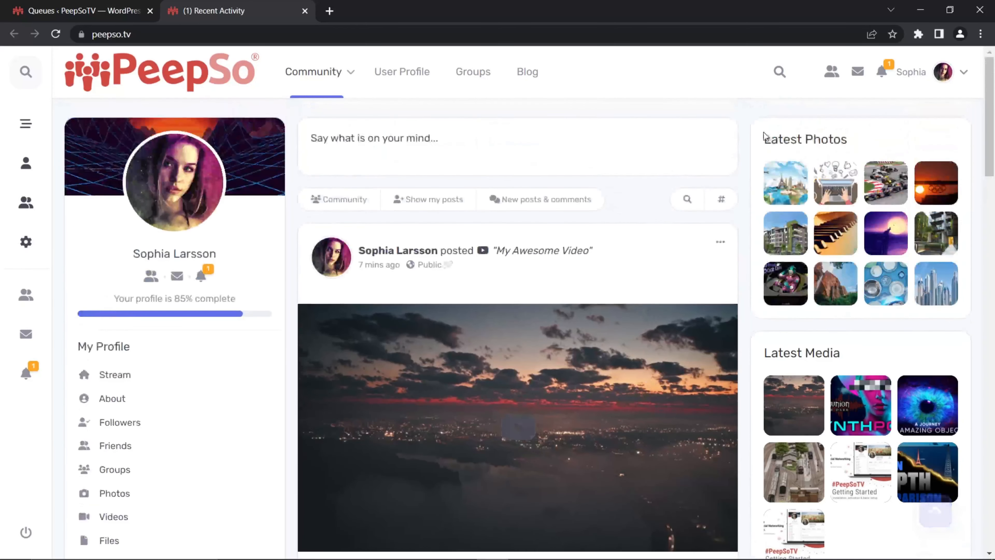
# Step: Open the "Your video is ready" notification and play the video in the linked post
pyautogui.click(882, 72)
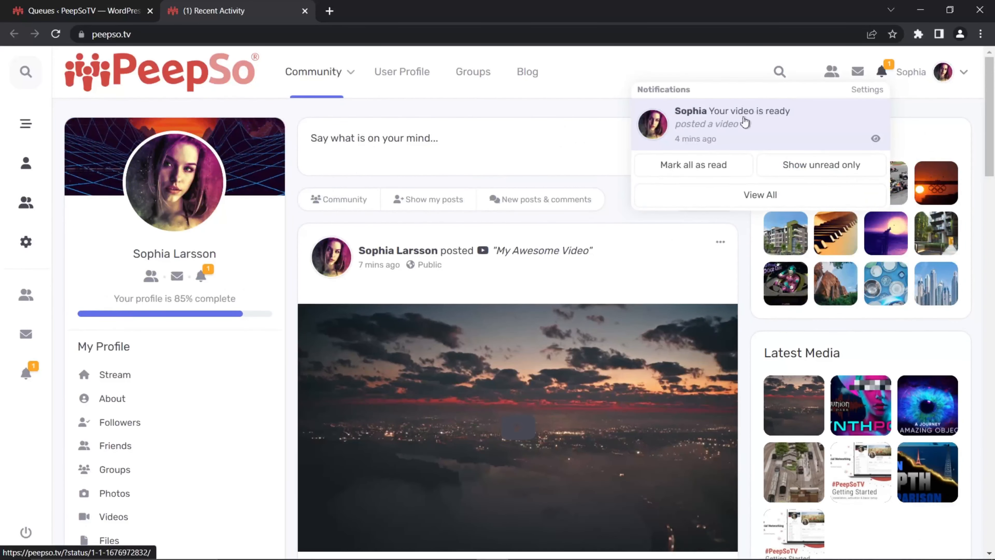
pyautogui.click(728, 115)
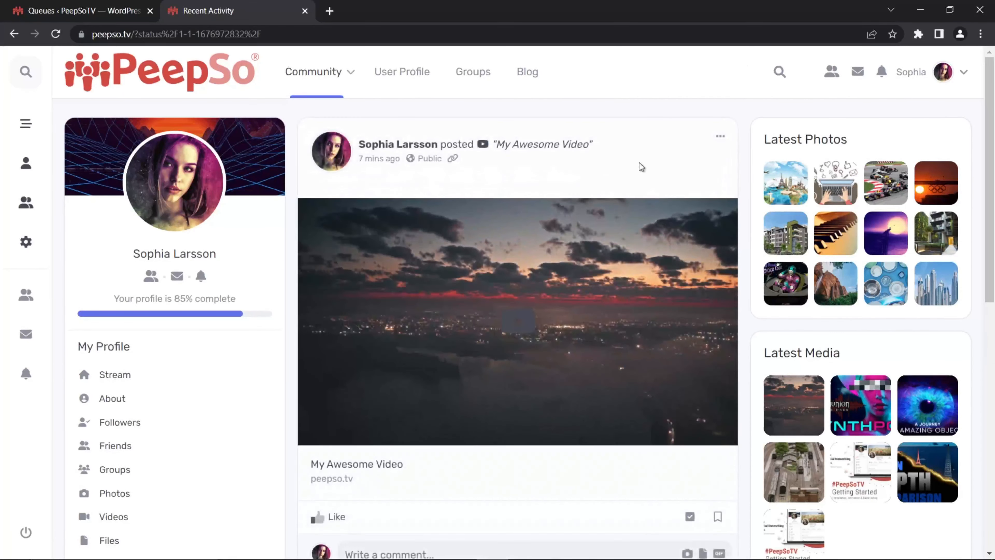
pyautogui.click(521, 325)
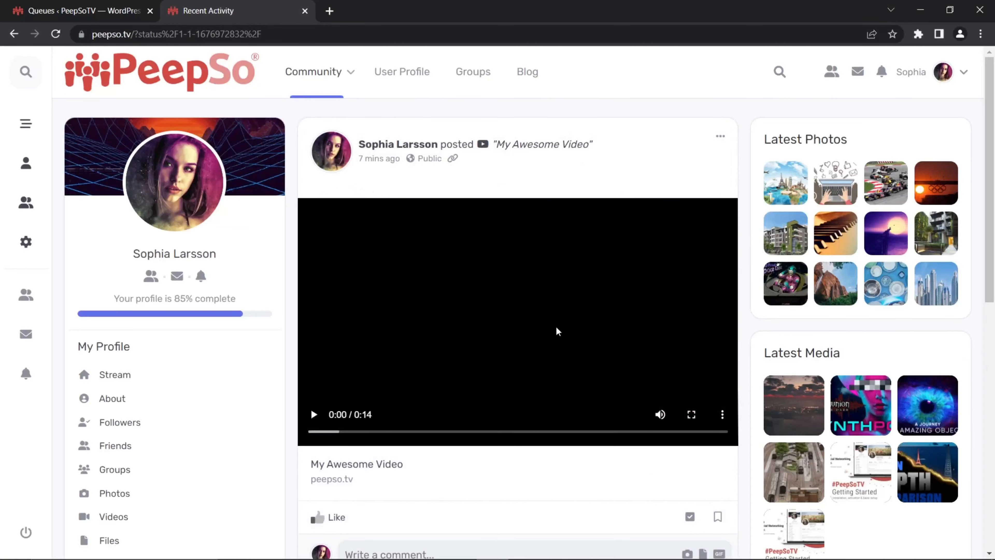